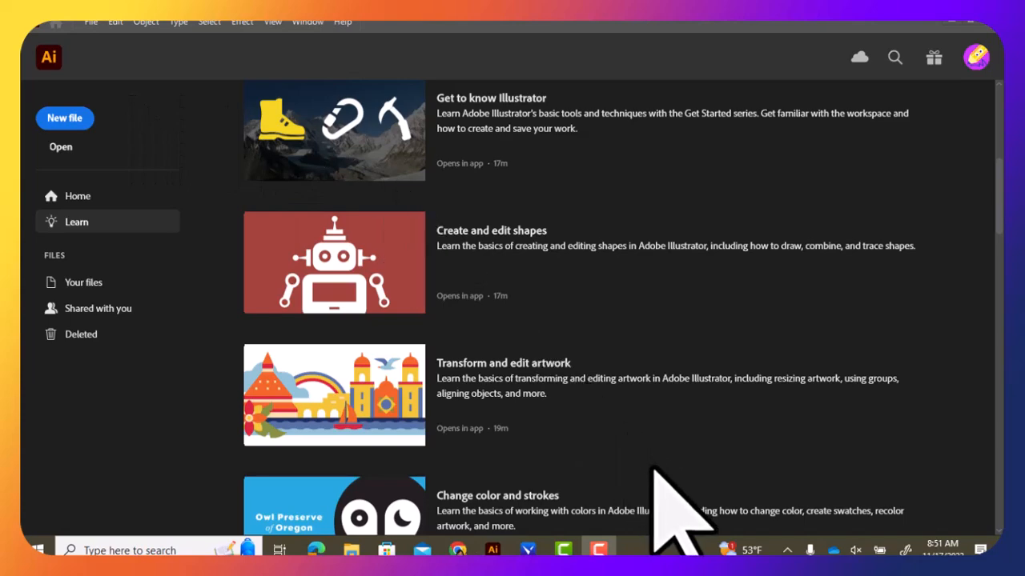
Step: Start a new document and set its color mode to CMYK Color and raster effects to High (300 ppi)
{"action": "left_click", "coordinate": [86, 120]}
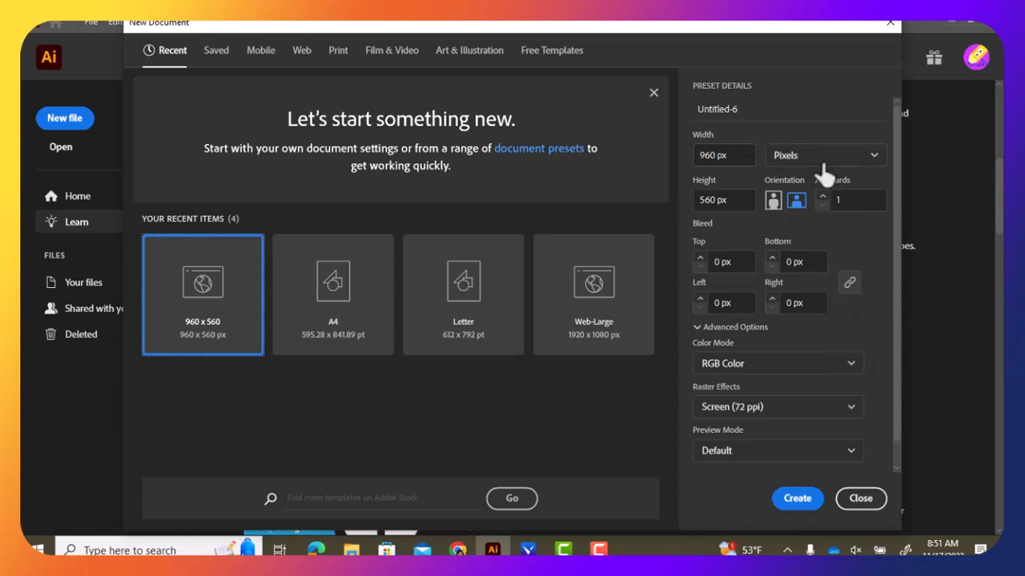
{"action": "key", "text": "F10"}
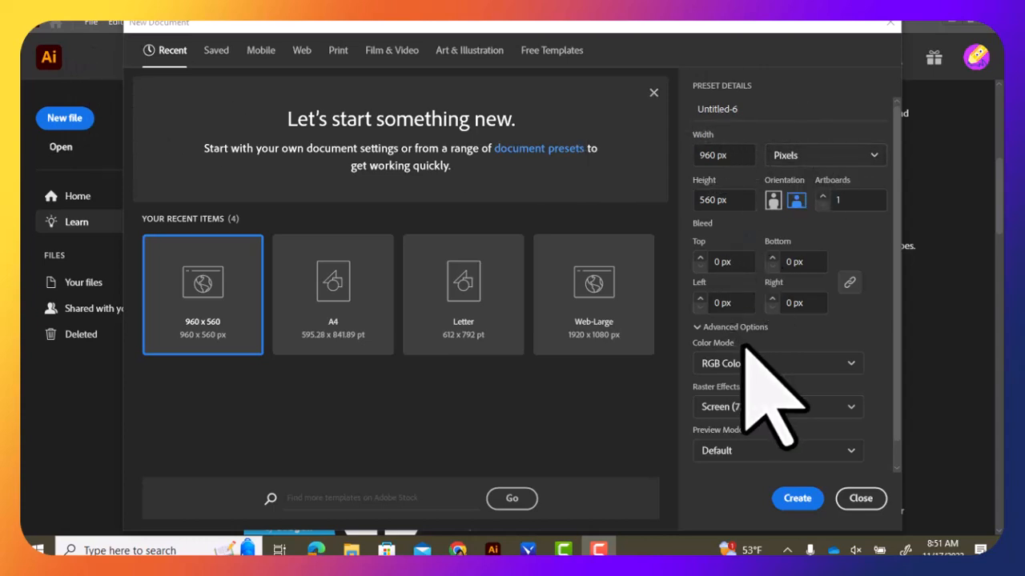
{"action": "left_click", "coordinate": [749, 366]}
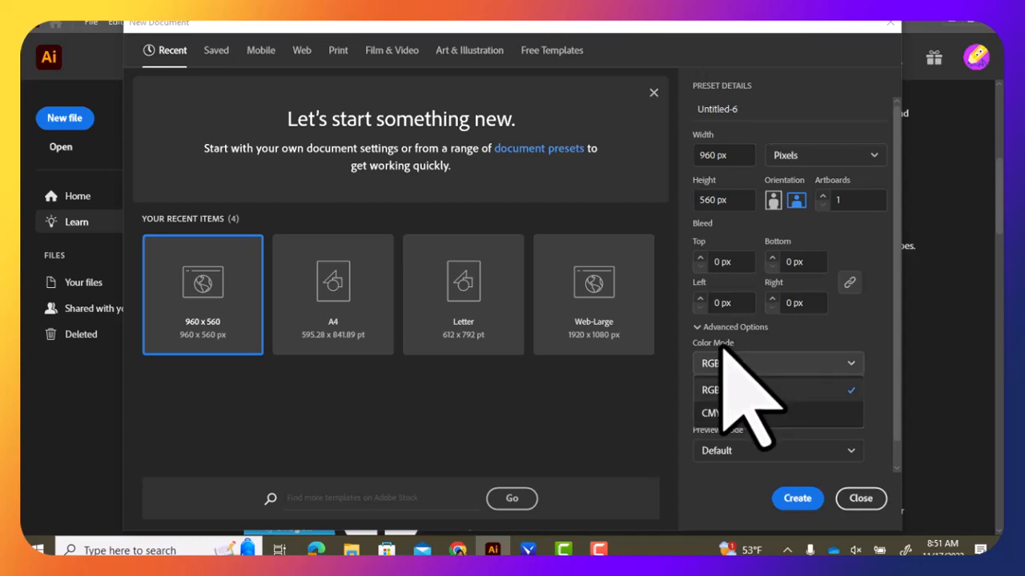
{"action": "left_click", "coordinate": [730, 413]}
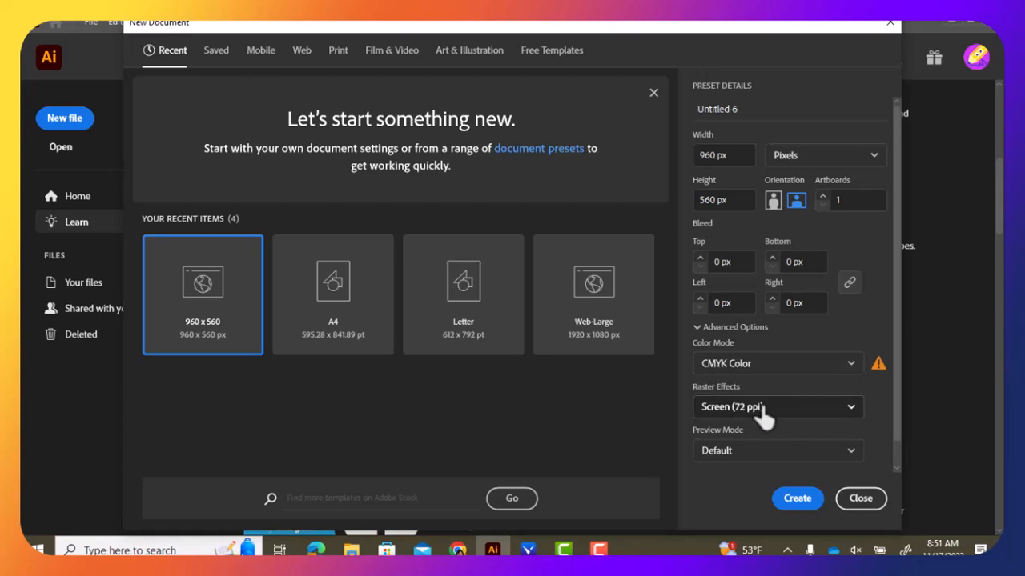
{"action": "left_click", "coordinate": [763, 408]}
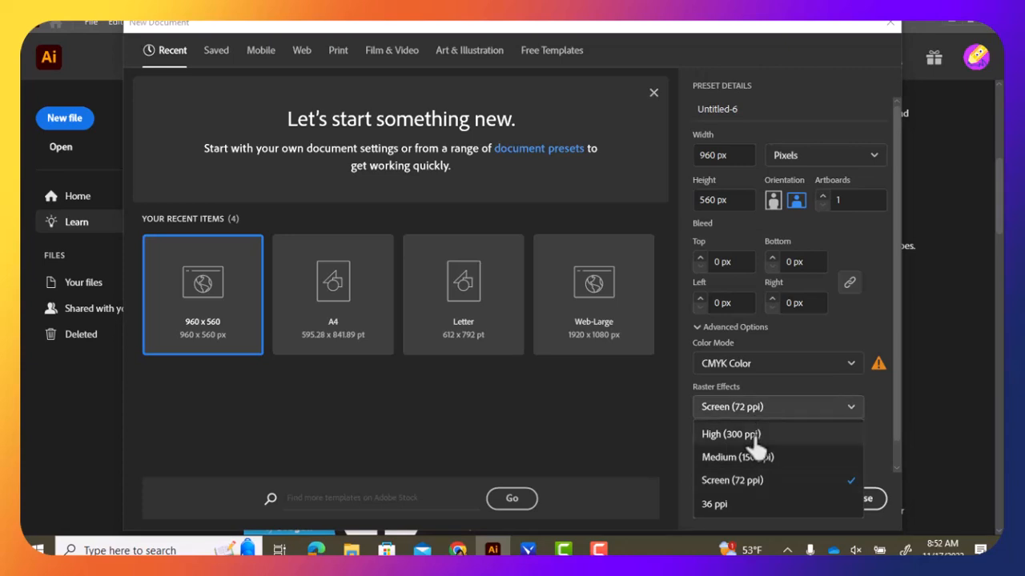
{"action": "left_click", "coordinate": [754, 436]}
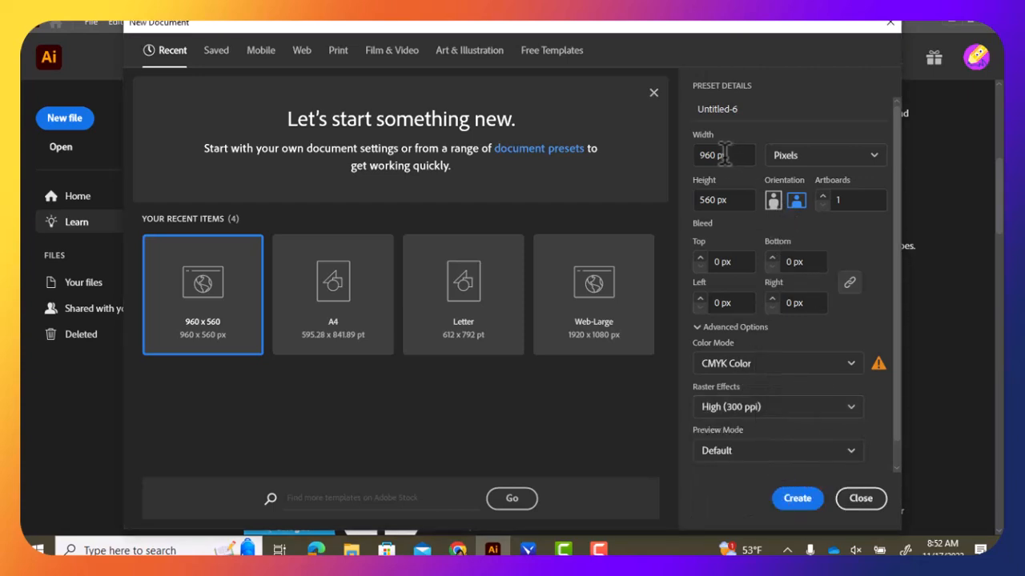
Step: Set the new document to 1000 x 1000 px in portrait orientation with 2 artboards and create it
{"action": "left_click_drag", "start_coordinate": [718, 154], "coordinate": [695, 152]}
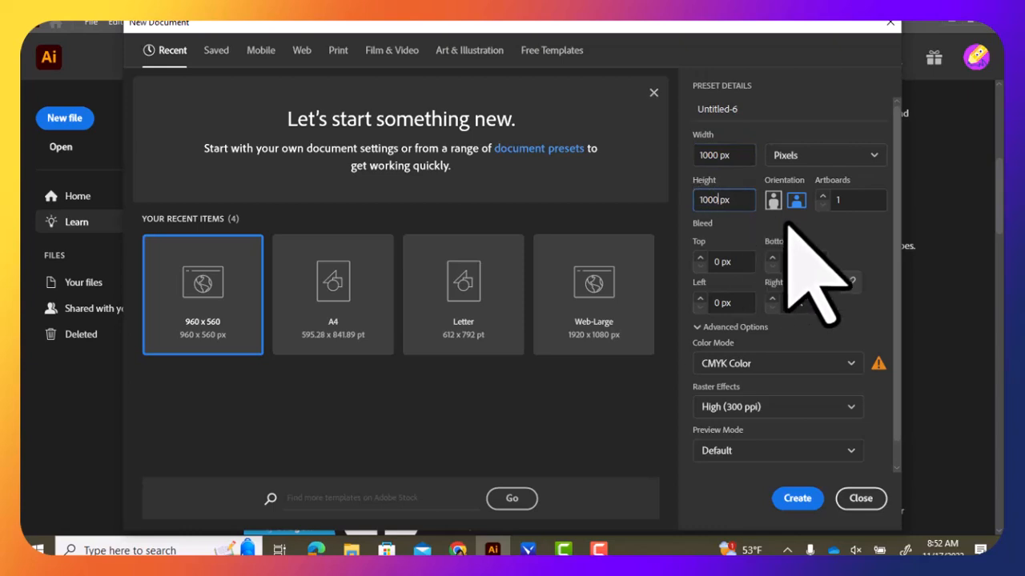
{"action": "left_click", "coordinate": [773, 200]}
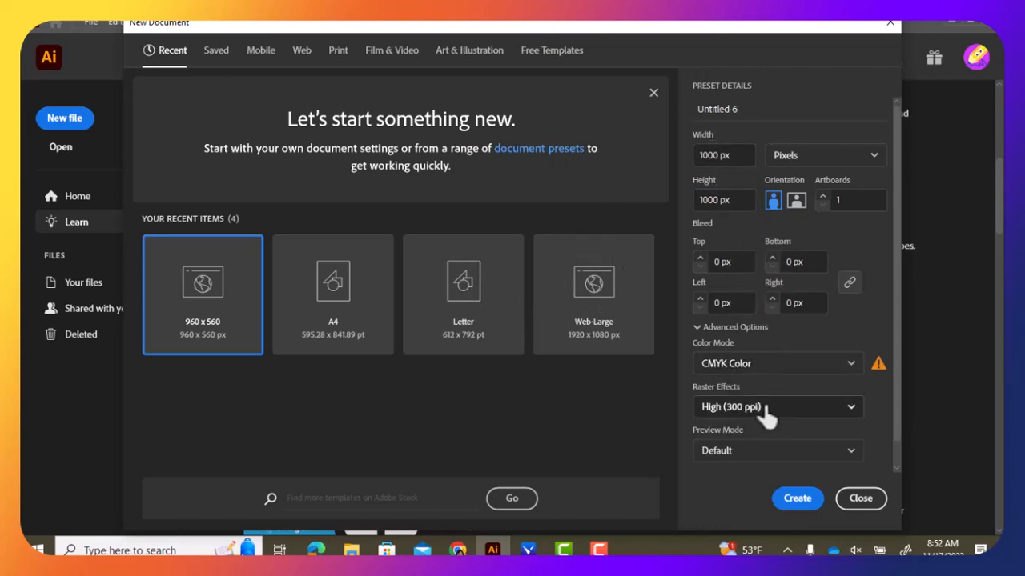
{"action": "left_click", "coordinate": [840, 199]}
{"action": "left_click", "coordinate": [796, 500]}
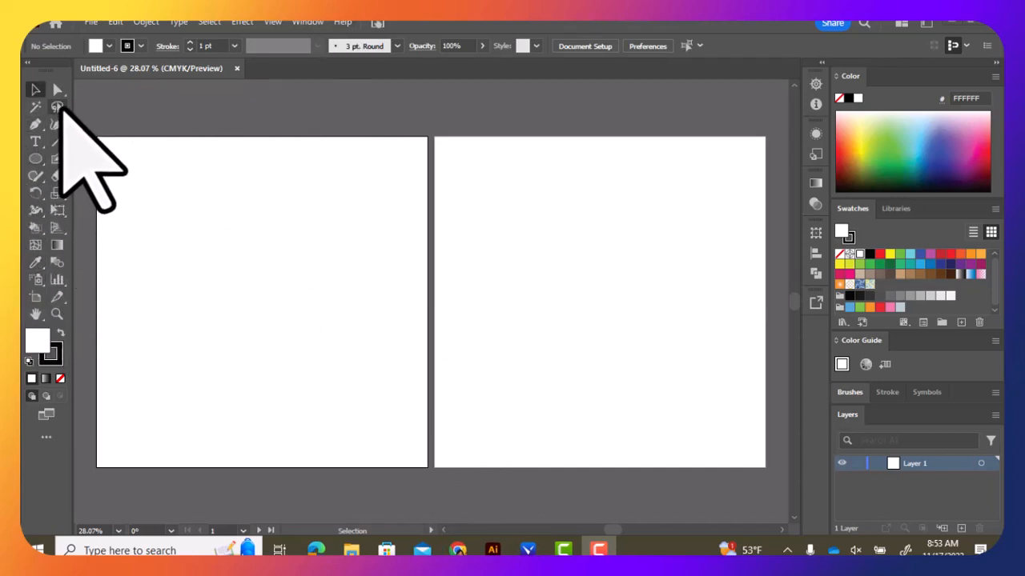
Step: Switch the toolbar to the Basic set of tools
{"action": "left_click", "coordinate": [303, 22]}
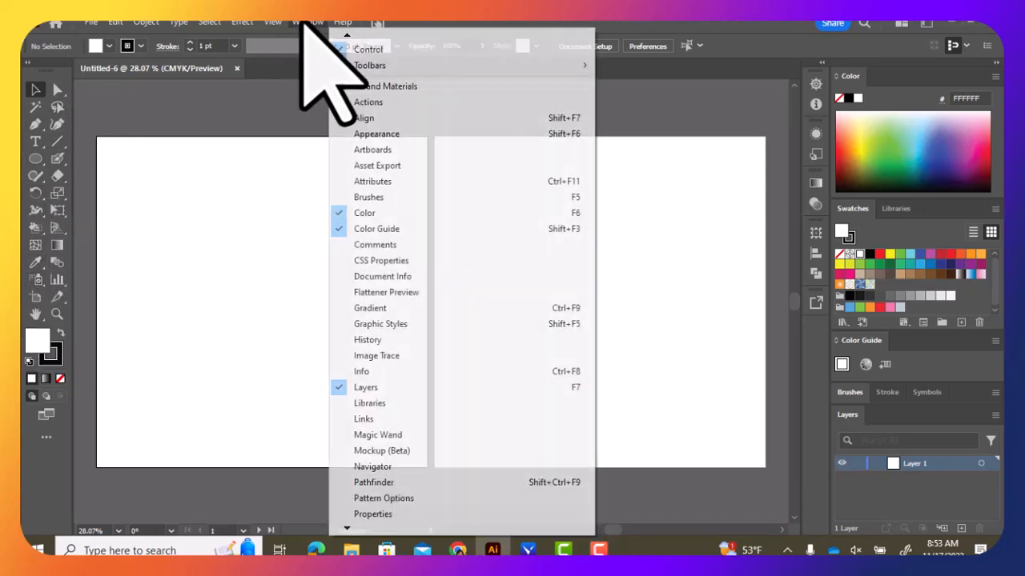
{"action": "left_click", "coordinate": [343, 23]}
{"action": "mouse_move", "coordinate": [302, 21]}
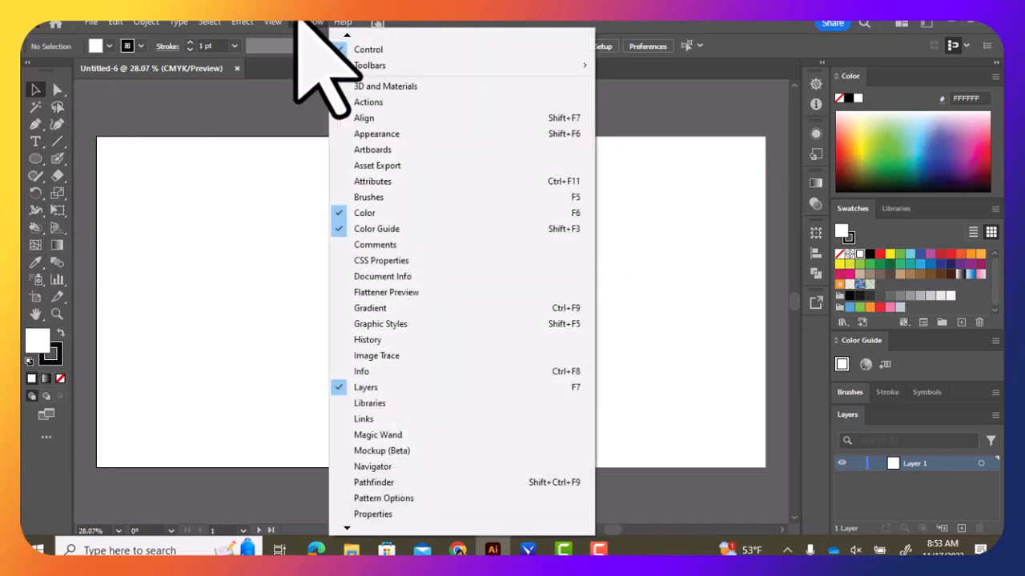
{"action": "mouse_move", "coordinate": [357, 68]}
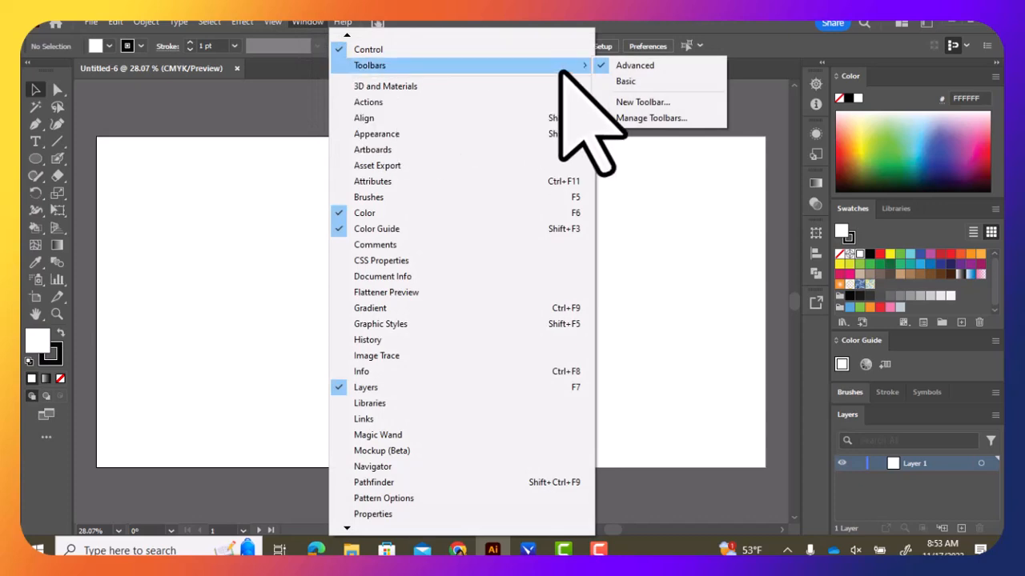
{"action": "left_click", "coordinate": [625, 81]}
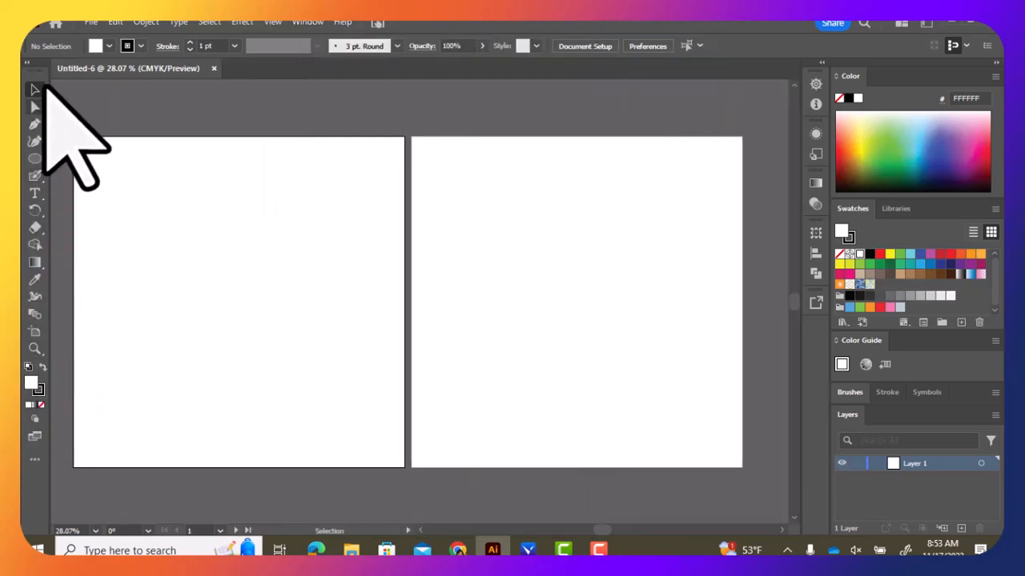
Step: Switch the toolbar to the Advanced set of tools
{"action": "left_click", "coordinate": [310, 24]}
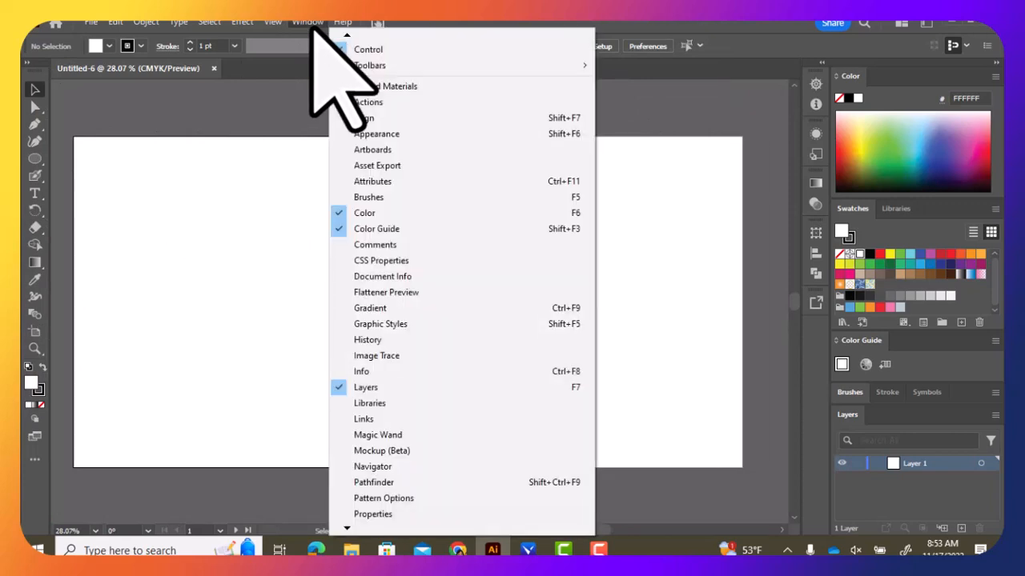
{"action": "mouse_move", "coordinate": [365, 67]}
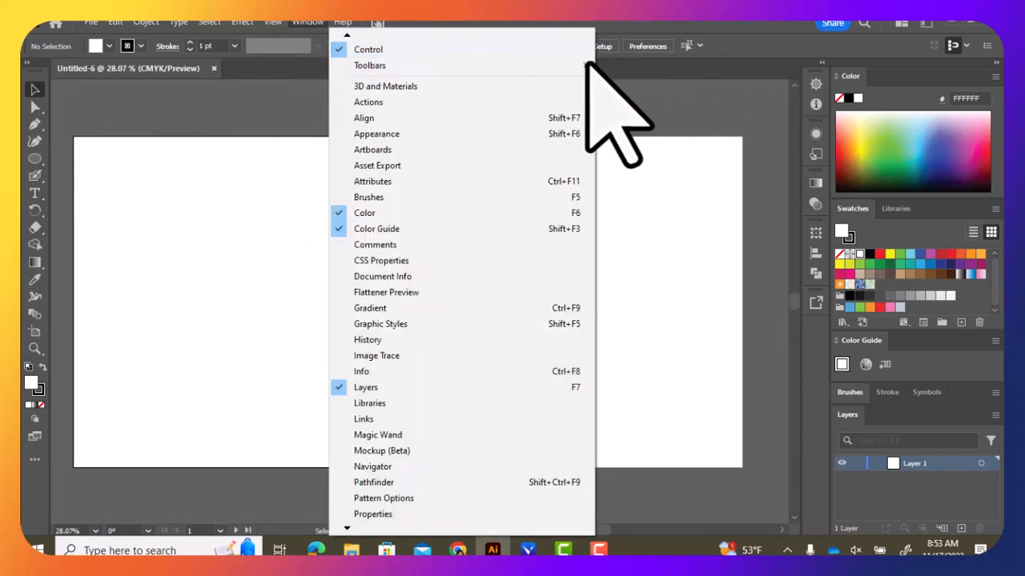
{"action": "left_click", "coordinate": [631, 65]}
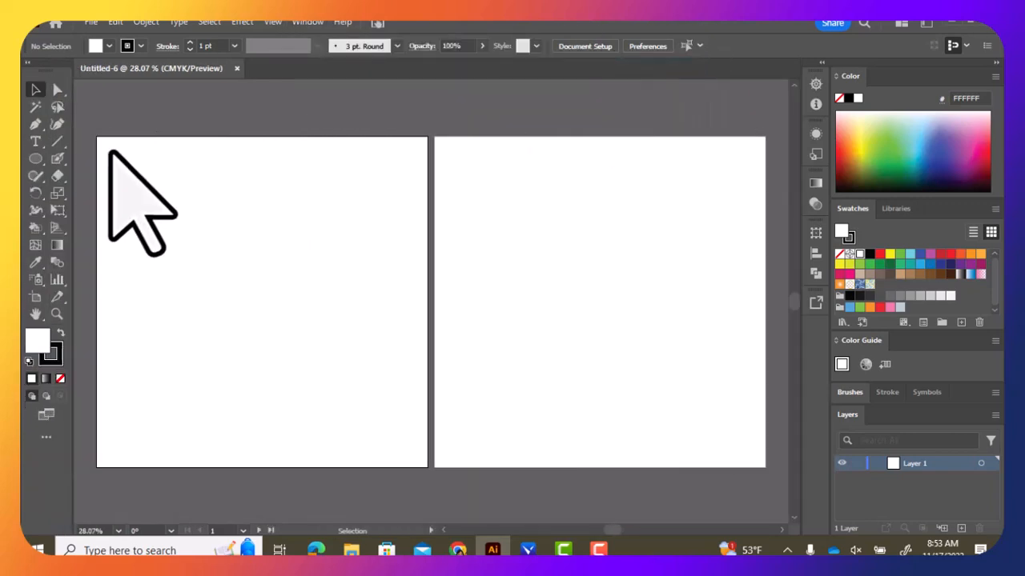
Step: Set the workspace layout to Painting
{"action": "left_click", "coordinate": [309, 24]}
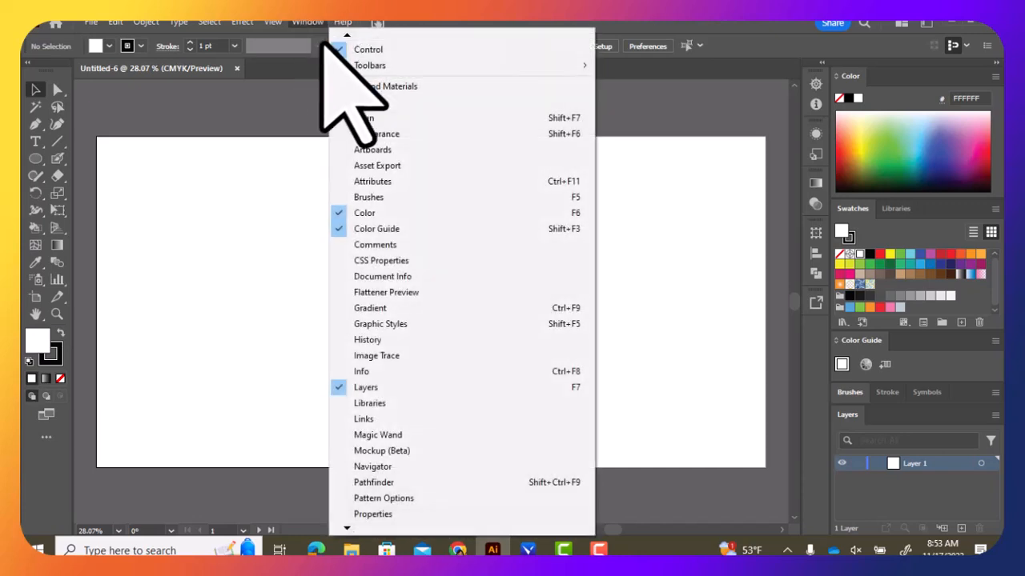
{"action": "mouse_move", "coordinate": [345, 37]}
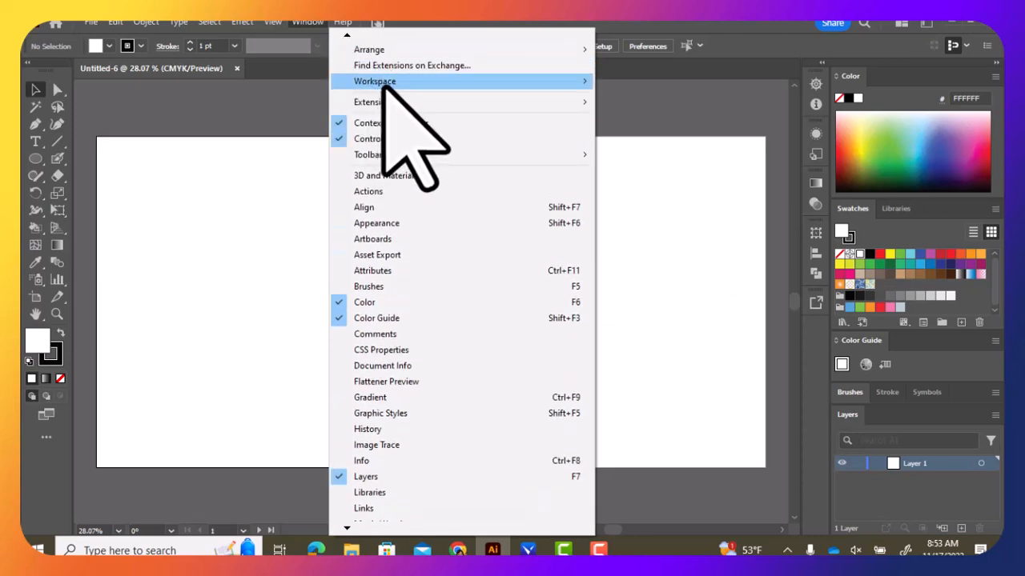
{"action": "mouse_move", "coordinate": [384, 85]}
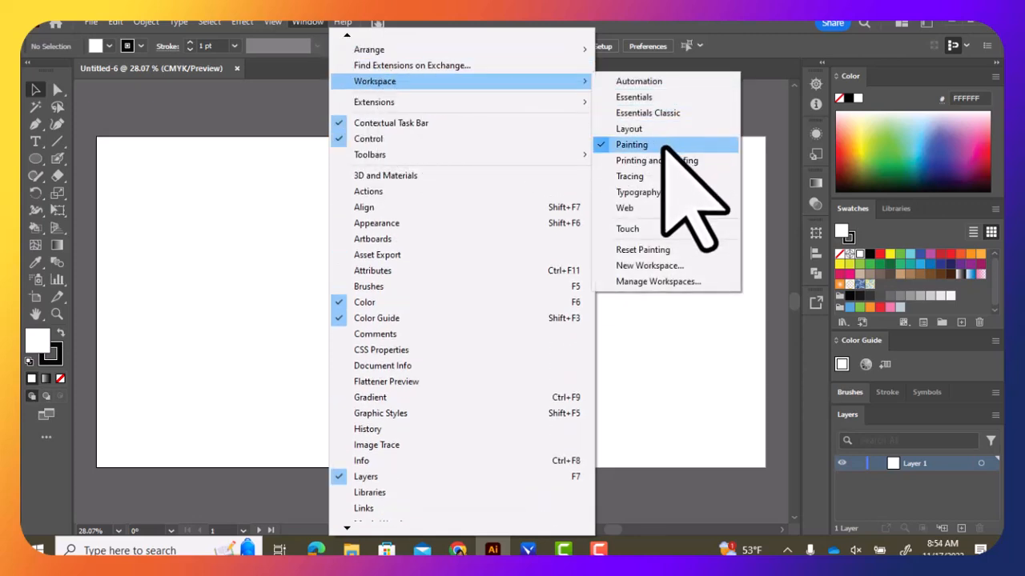
{"action": "left_click", "coordinate": [663, 145]}
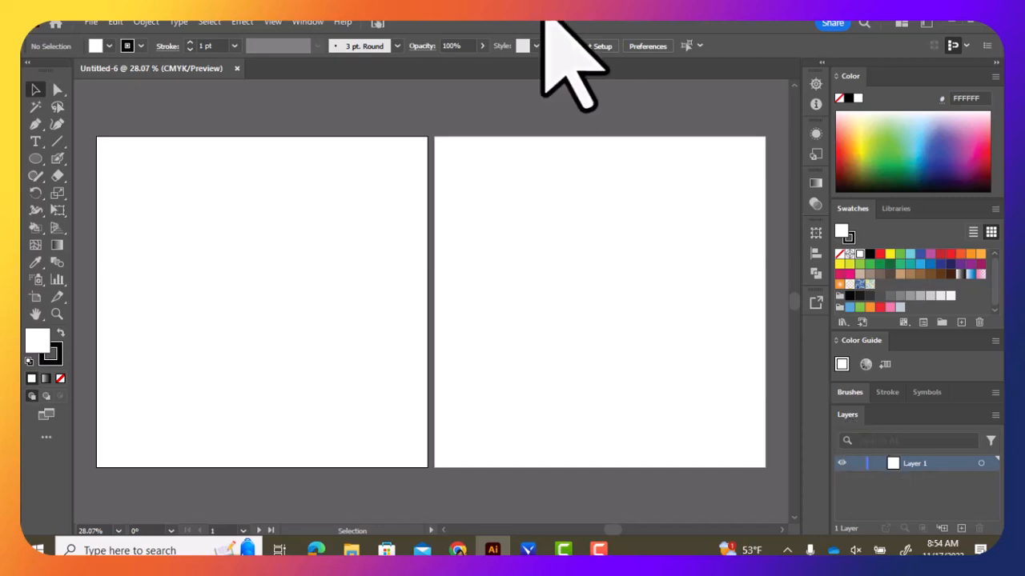
Step: Show the Artboards panel, dock it in the same group as Layers, and leave Layers in front
{"action": "left_click", "coordinate": [309, 23]}
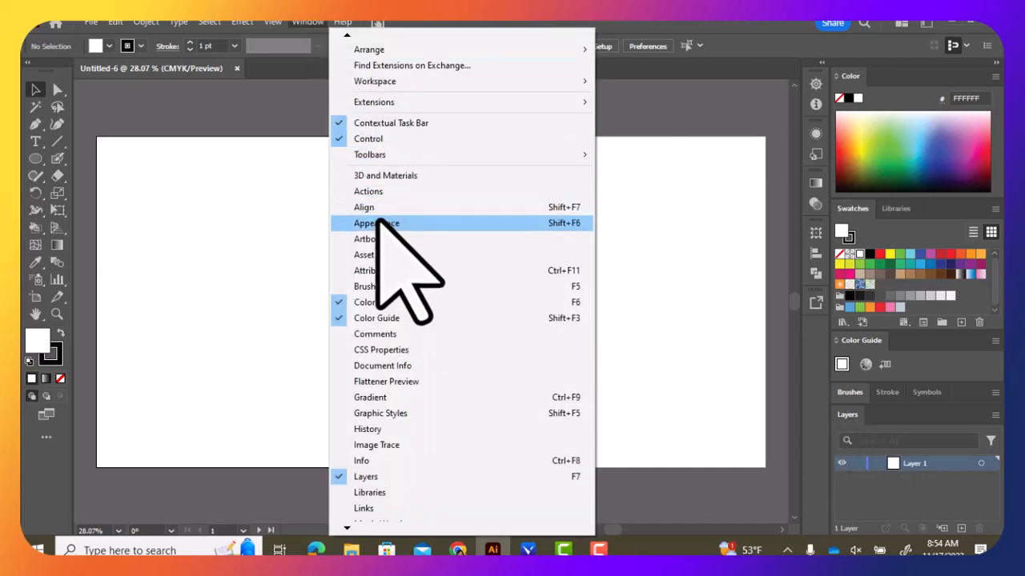
{"action": "left_click", "coordinate": [381, 238]}
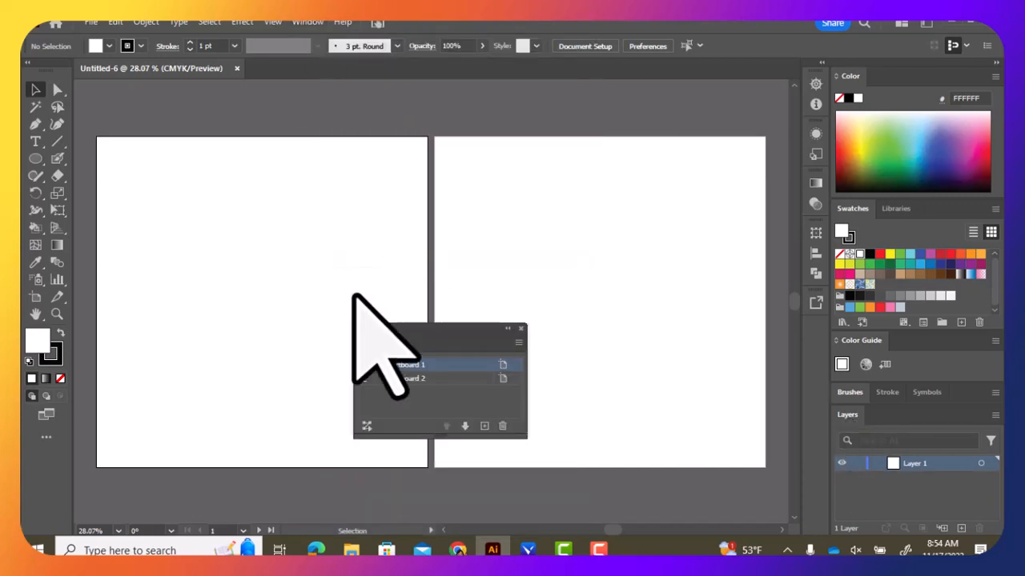
{"action": "left_click_drag", "start_coordinate": [374, 341], "coordinate": [886, 414]}
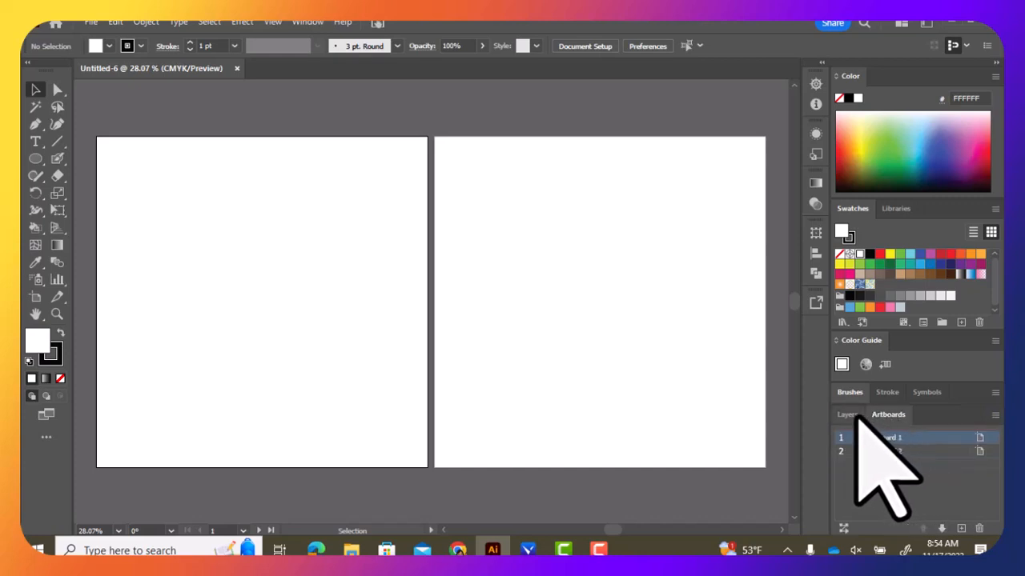
{"action": "left_click", "coordinate": [847, 415]}
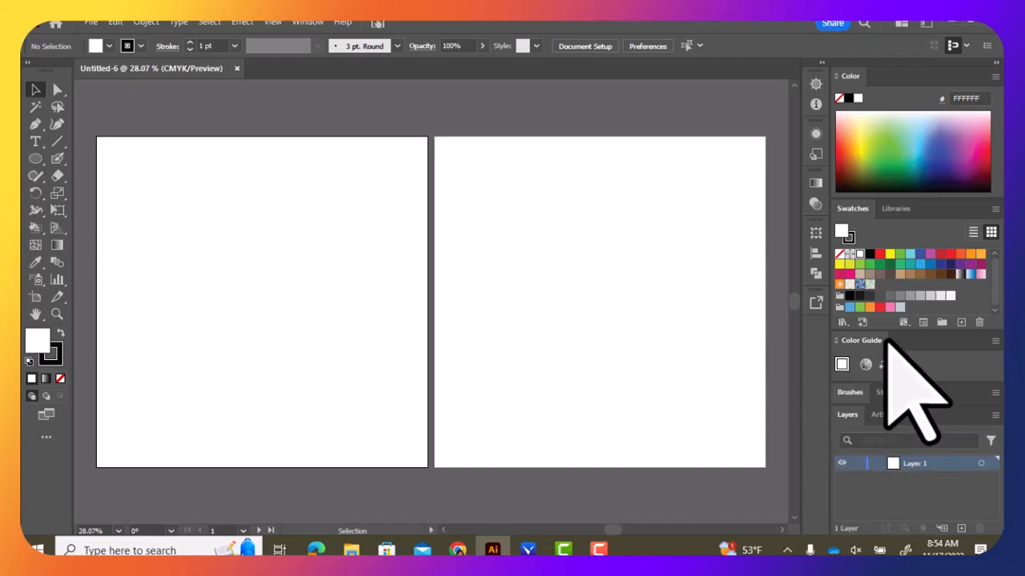
{"action": "left_click", "coordinate": [888, 416]}
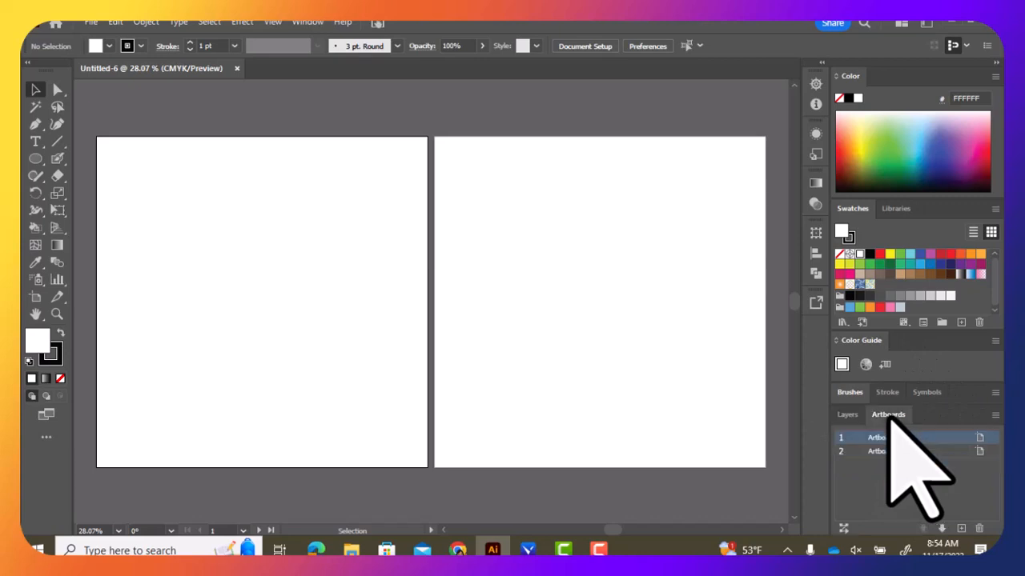
{"action": "left_click", "coordinate": [846, 414]}
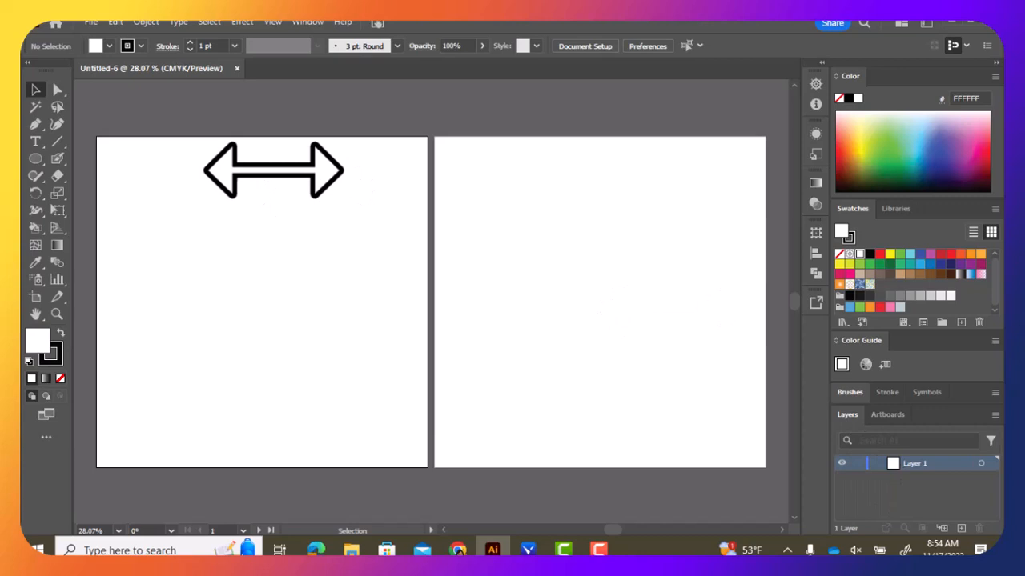
Step: Start saving the document on the computer and choose the DIgital Media folder on the Desktop as the destination
{"action": "left_click", "coordinate": [90, 22]}
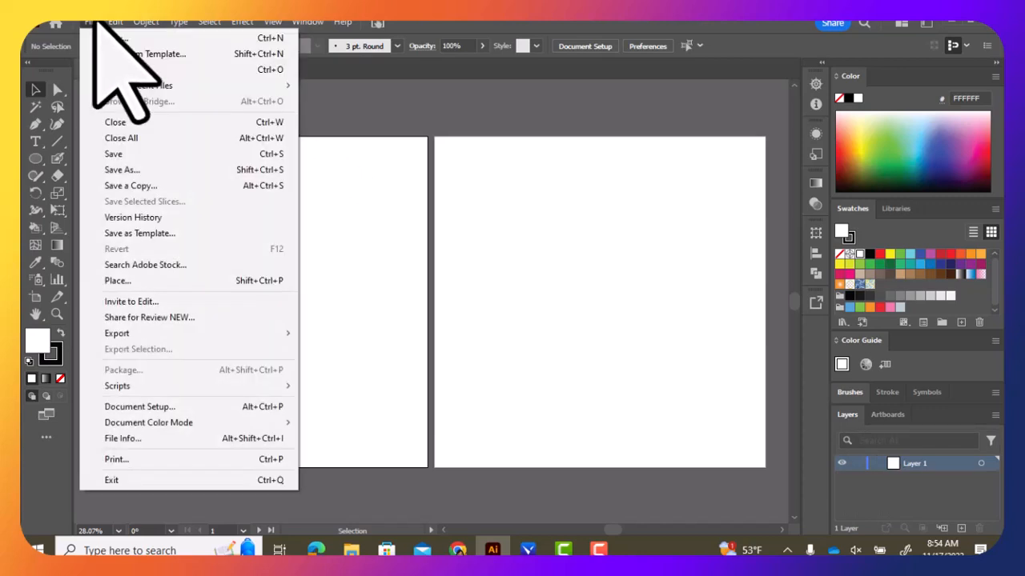
{"action": "left_click", "coordinate": [120, 170]}
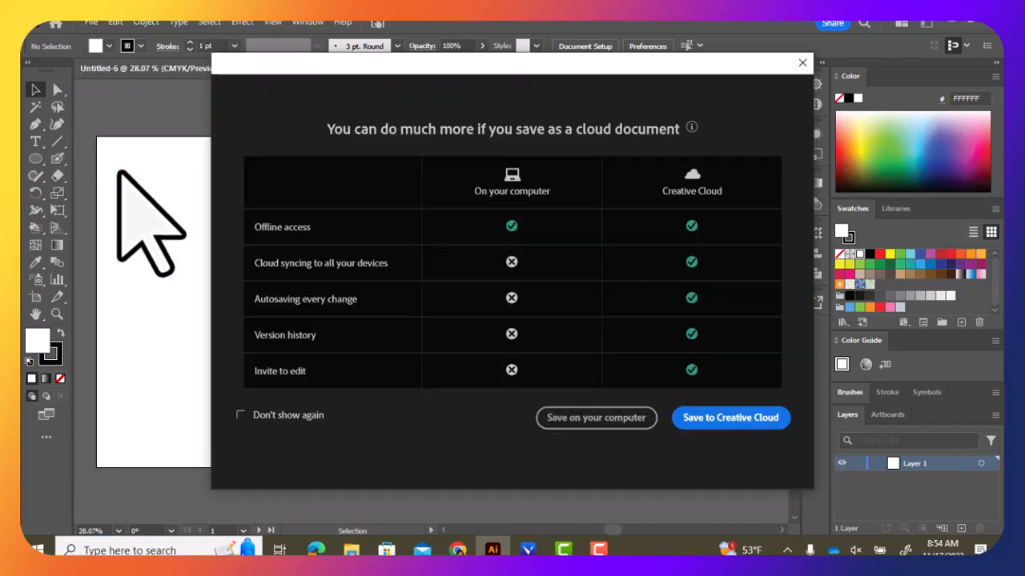
{"action": "left_click", "coordinate": [596, 417]}
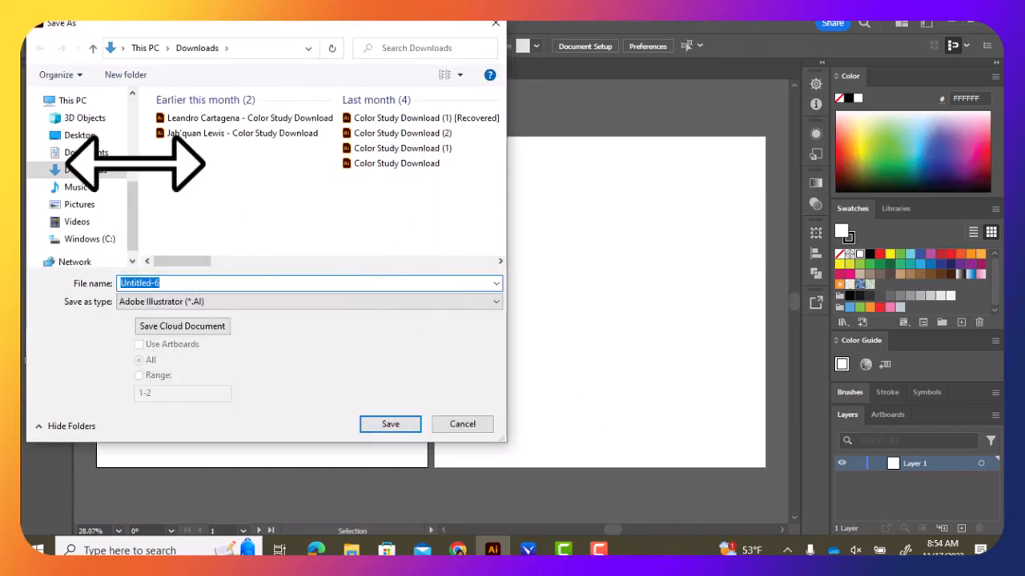
{"action": "left_click", "coordinate": [88, 137]}
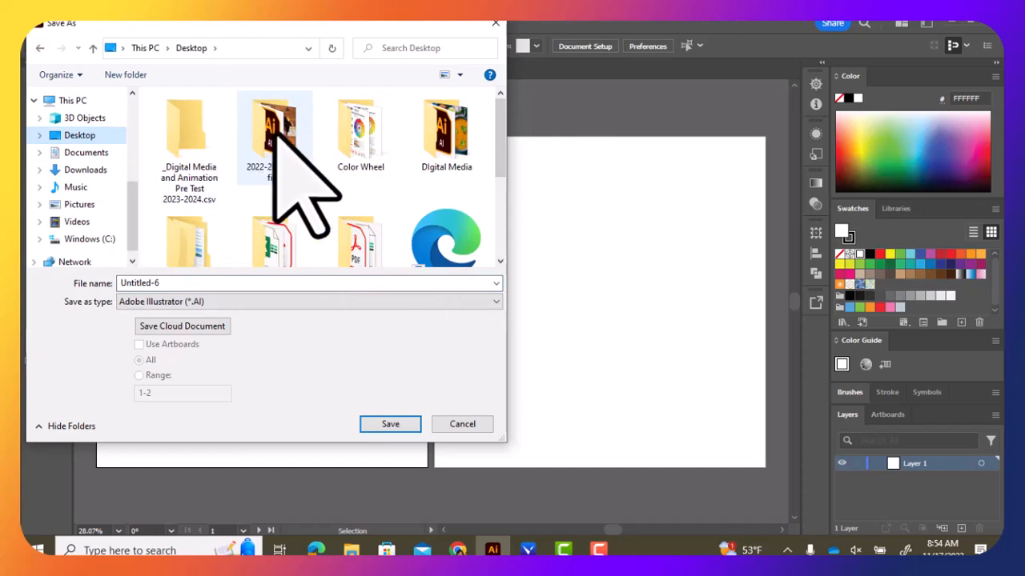
{"action": "left_click", "coordinate": [454, 137]}
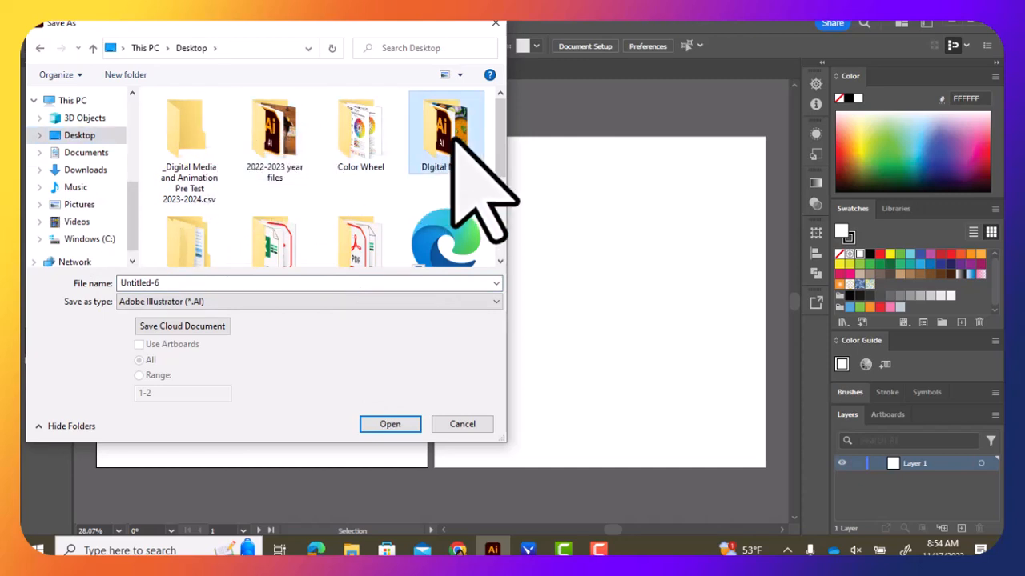
{"action": "double_click", "coordinate": [453, 138]}
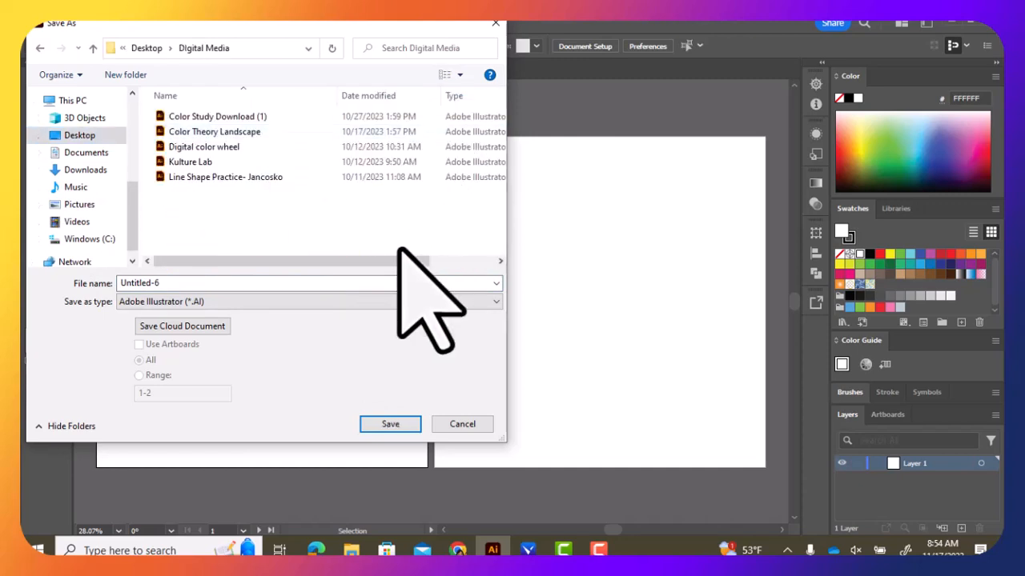
Step: Save the file as Food Illustration in Adobe Illustrator format, keeping the Illustrator 2020 version and default options
{"action": "left_click", "coordinate": [252, 284]}
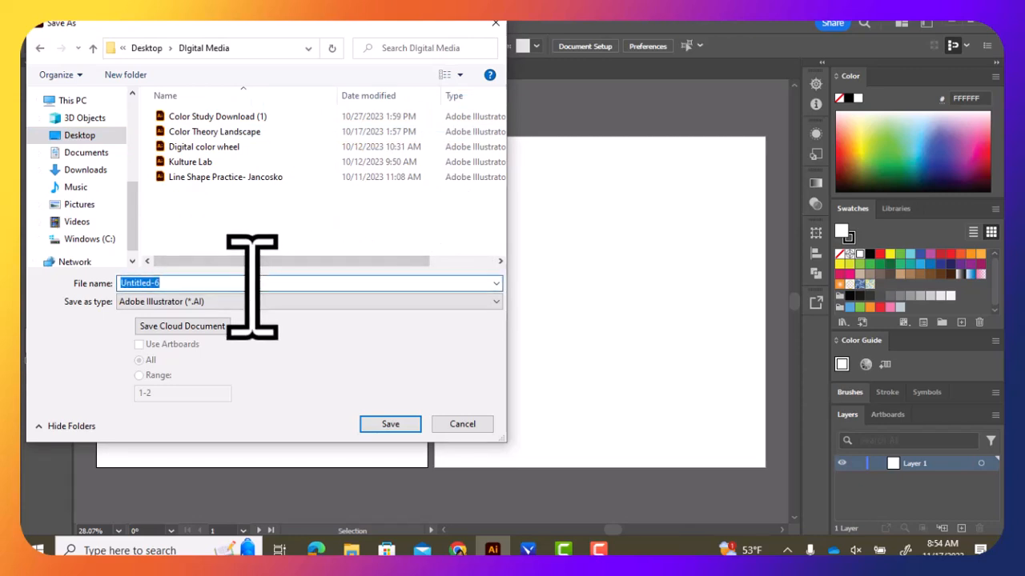
{"action": "type", "text": "Food Illustration"}
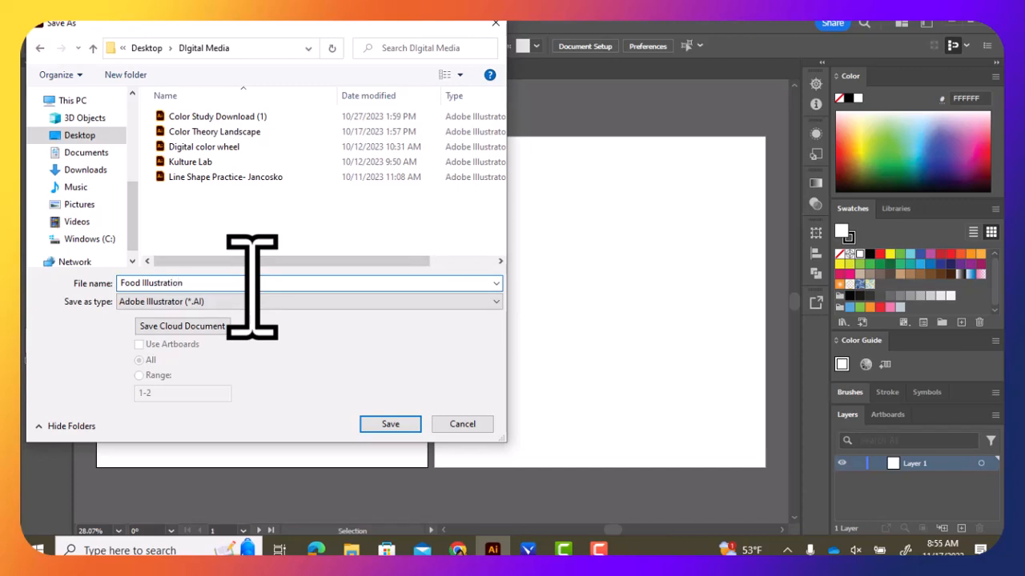
{"action": "left_click", "coordinate": [390, 424]}
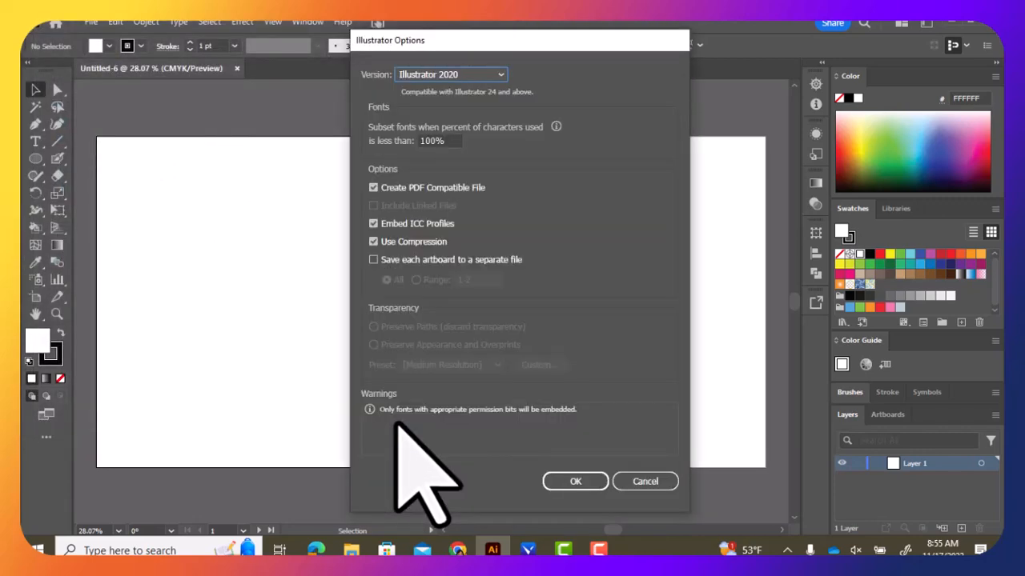
{"action": "left_click", "coordinate": [485, 77]}
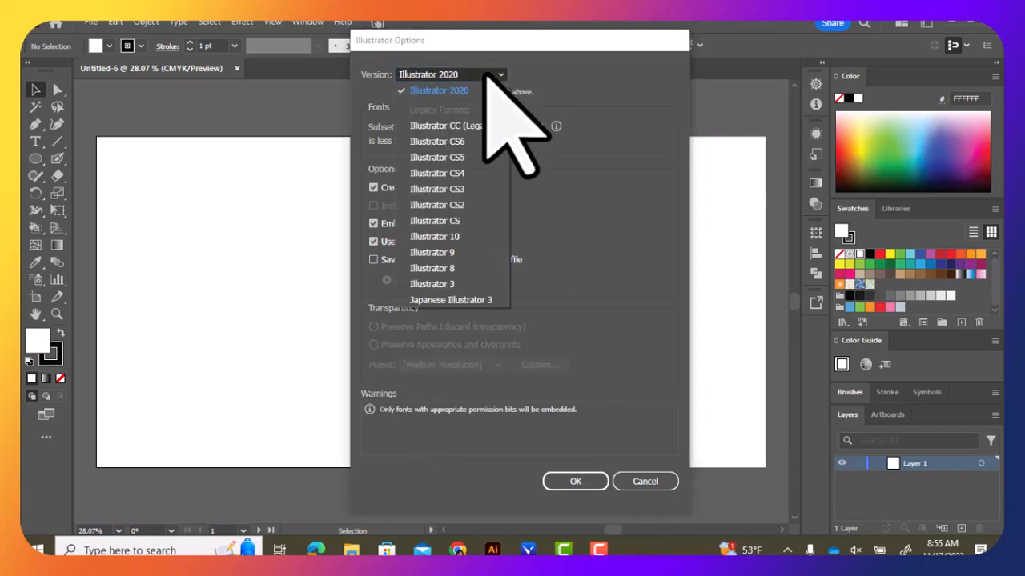
{"action": "left_click", "coordinate": [485, 74]}
{"action": "left_click_drag", "start_coordinate": [567, 32], "coordinate": [480, 17]}
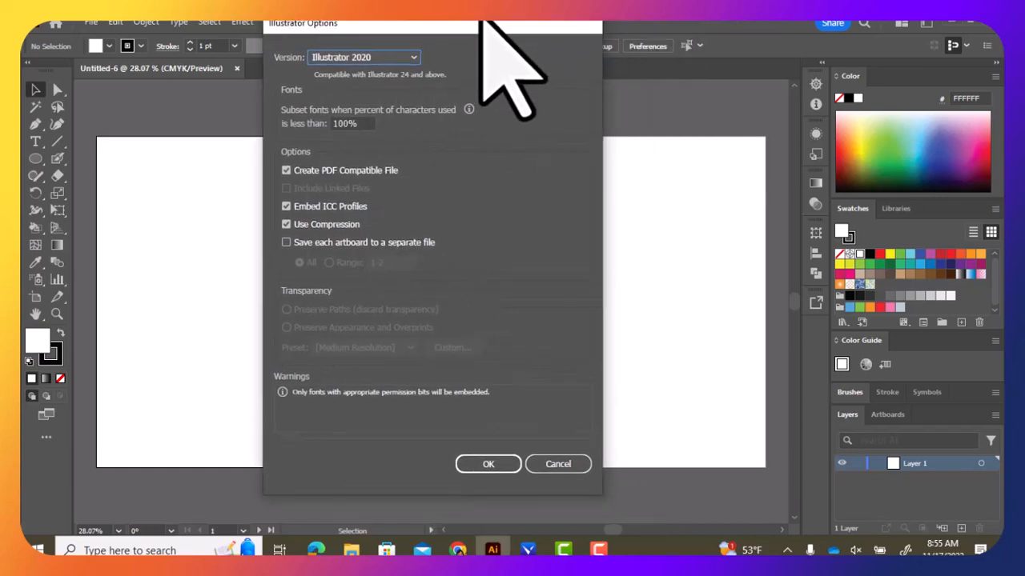
{"action": "left_click", "coordinate": [490, 465]}
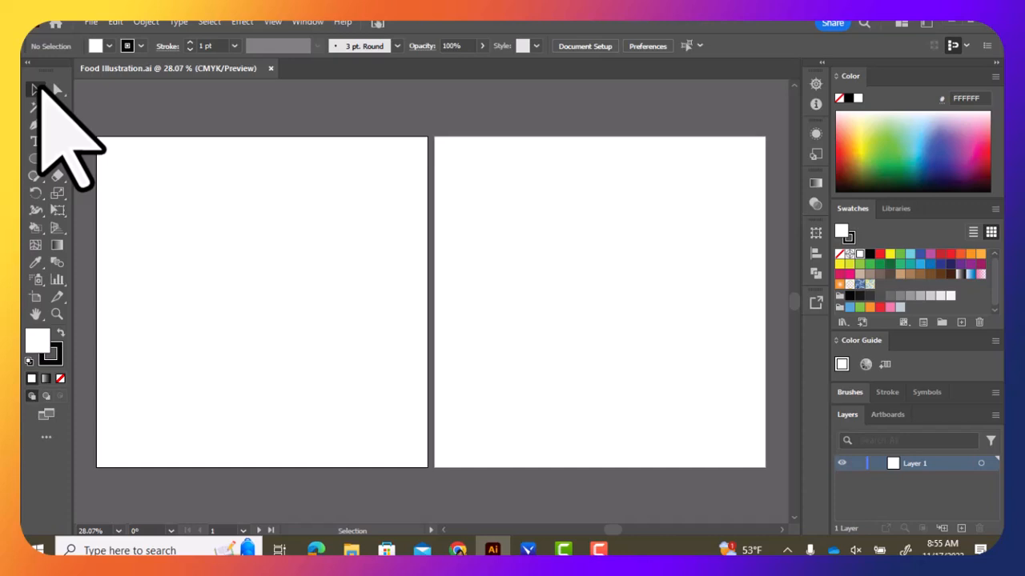
Step: Place the dal-bati-churma image from the DIgital Media folder and align its top-left corner with the first artboard's
{"action": "left_click", "coordinate": [90, 22]}
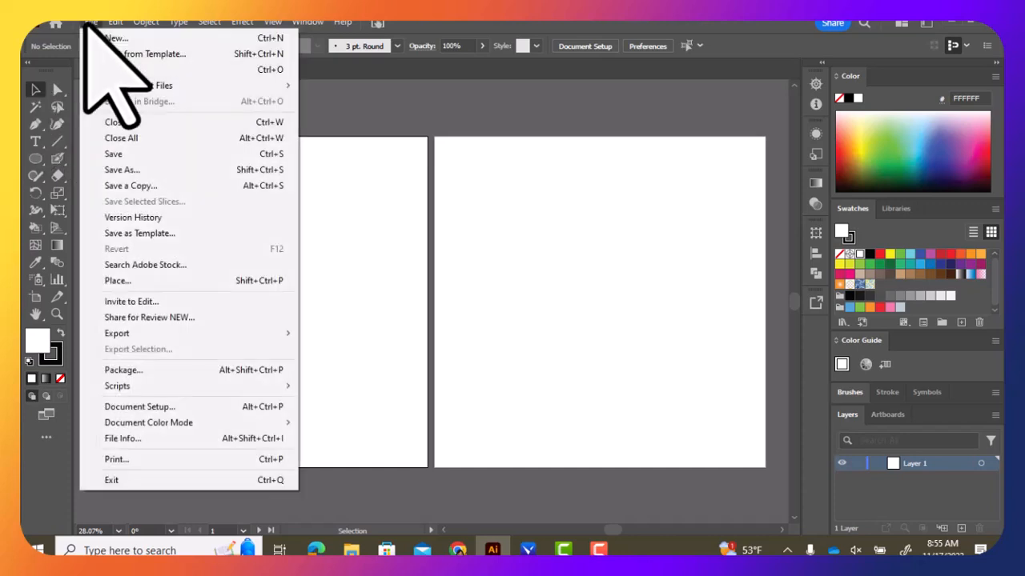
{"action": "left_click", "coordinate": [134, 281]}
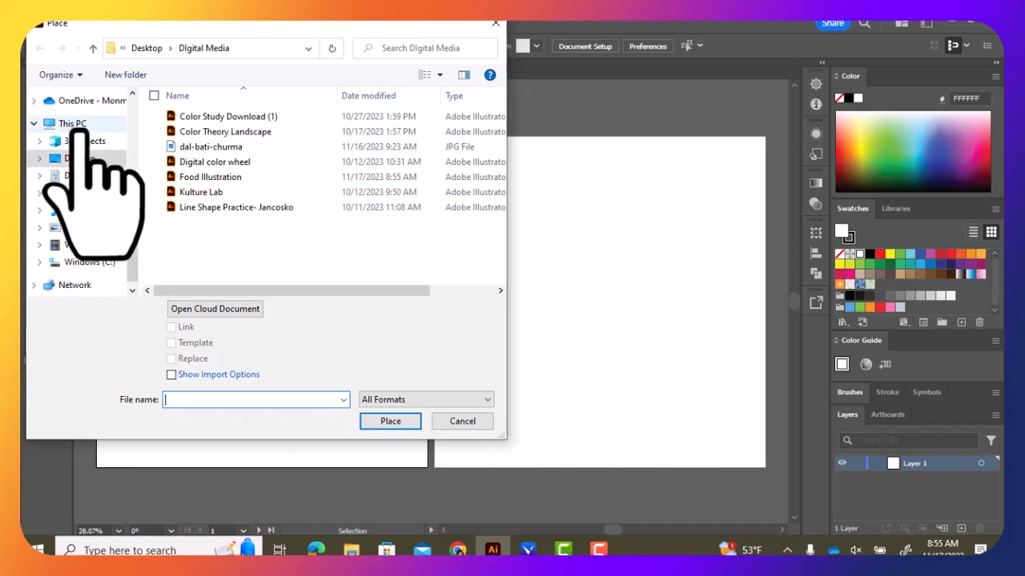
{"action": "left_click", "coordinate": [83, 160]}
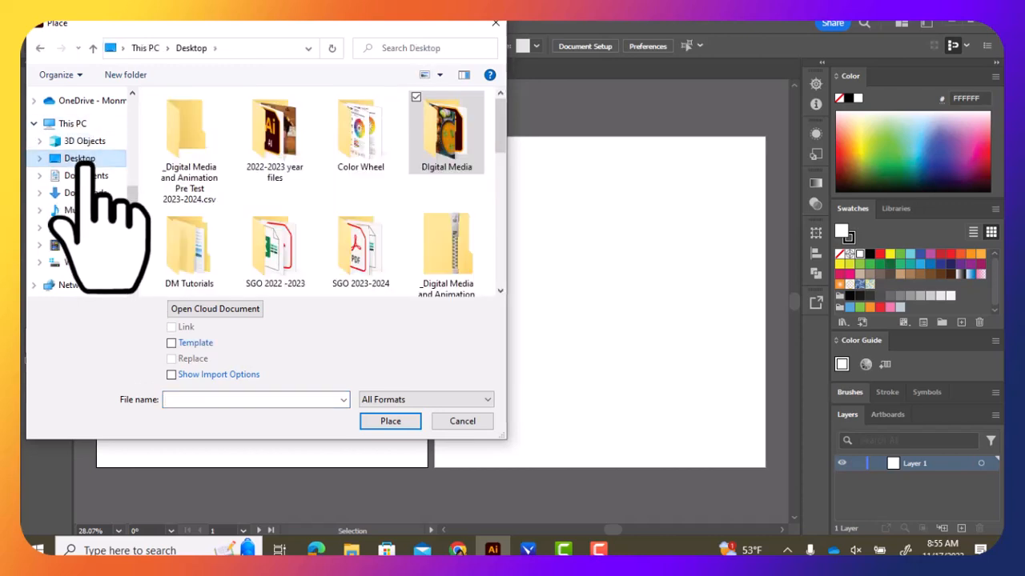
{"action": "double_click", "coordinate": [448, 136]}
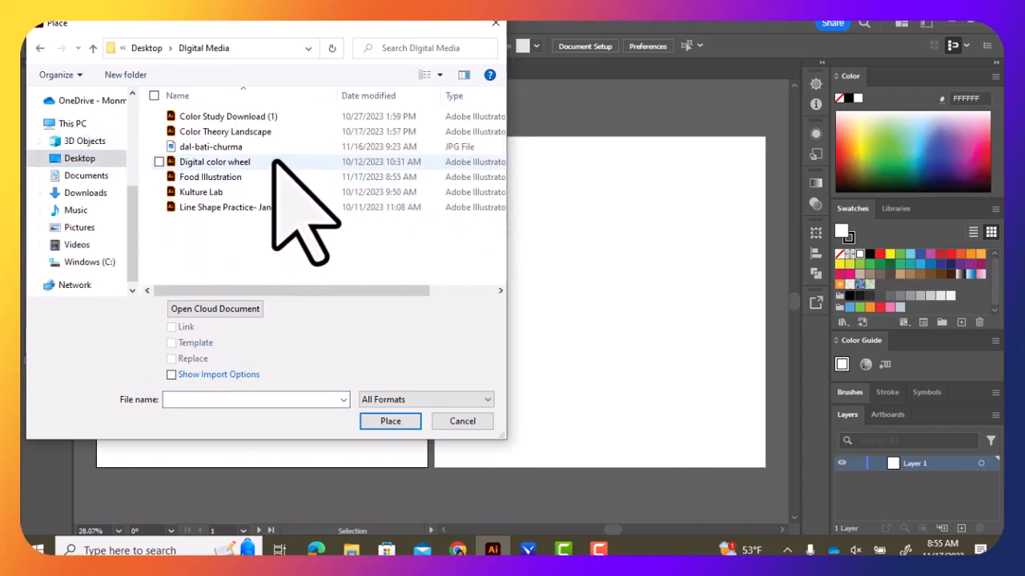
{"action": "left_click", "coordinate": [245, 149]}
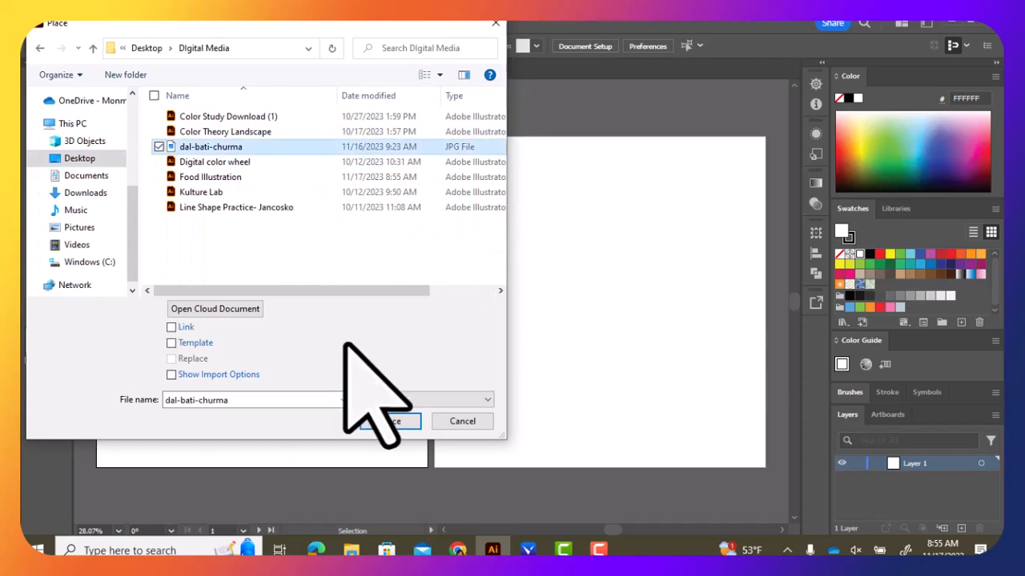
{"action": "left_click", "coordinate": [390, 420]}
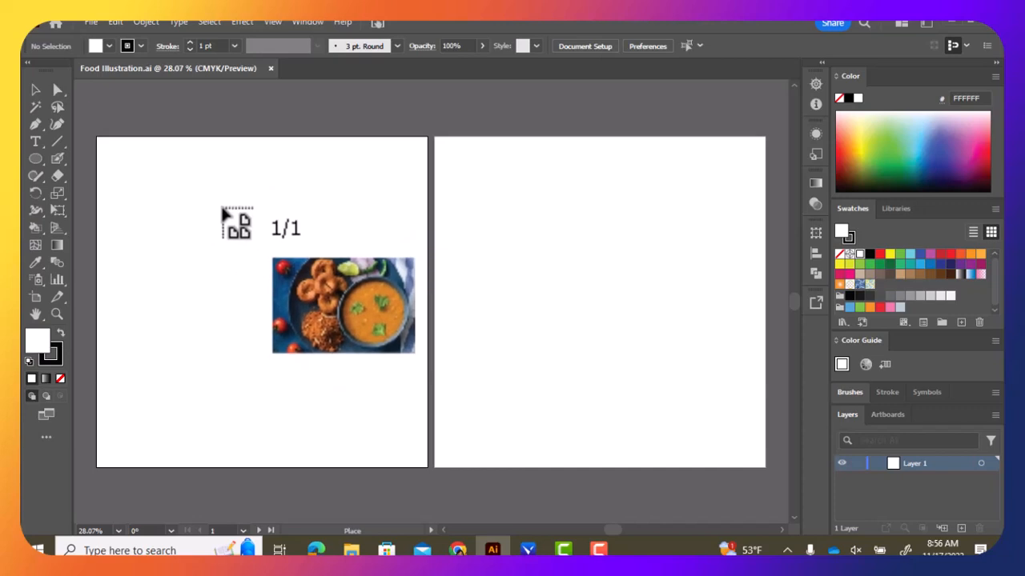
{"action": "left_click", "coordinate": [88, 120]}
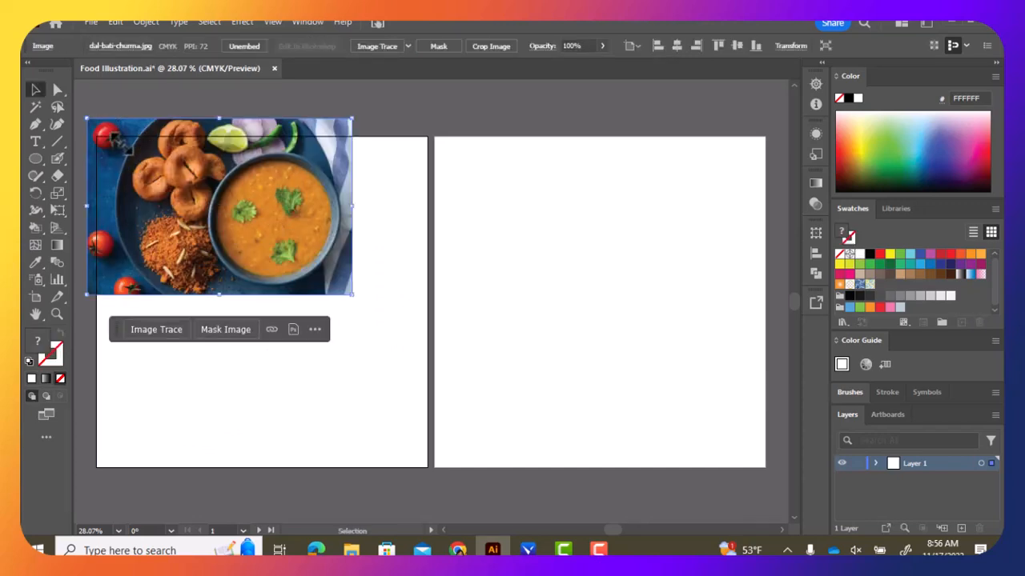
{"action": "left_click_drag", "start_coordinate": [222, 215], "coordinate": [234, 234]}
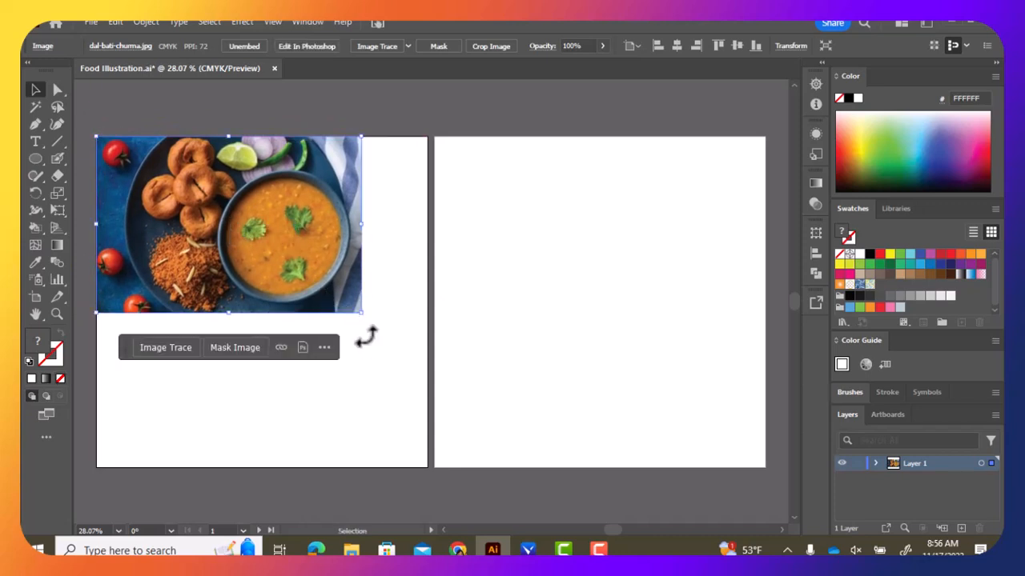
Step: Enlarge the food photo proportionally to the first artboard's full height and shift it left to centre the plate on that artboard
{"action": "scroll", "coordinate": [366, 336], "scroll_direction": "down", "scroll_amount": 1}
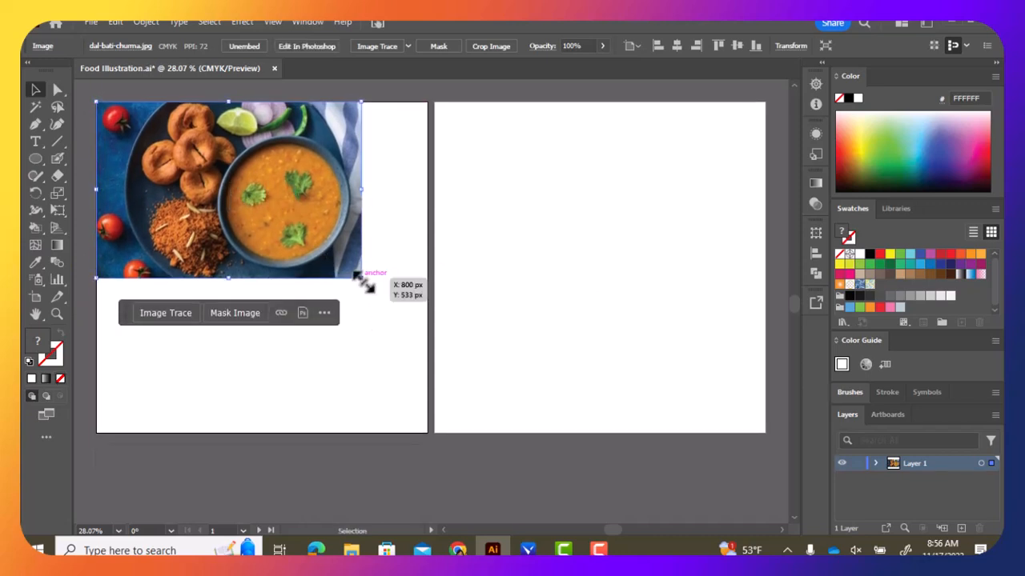
{"action": "mouse_move", "coordinate": [361, 279]}
{"action": "left_mouse_down"}
{"action": "mouse_move", "coordinate": [561, 468]}
{"action": "mouse_move", "coordinate": [597, 484]}
{"action": "left_mouse_up"}
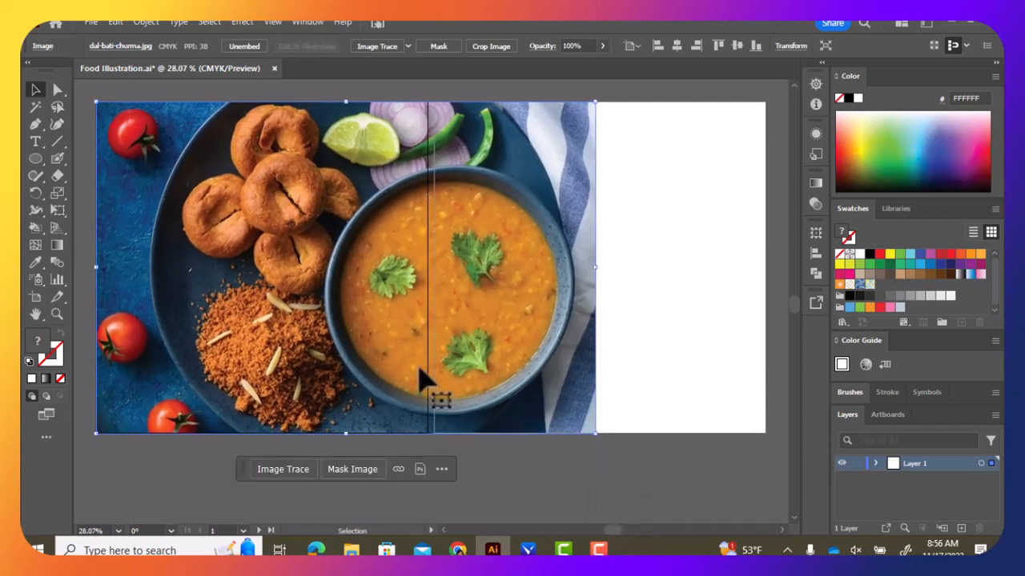
{"action": "left_click_drag", "start_coordinate": [419, 371], "coordinate": [366, 377]}
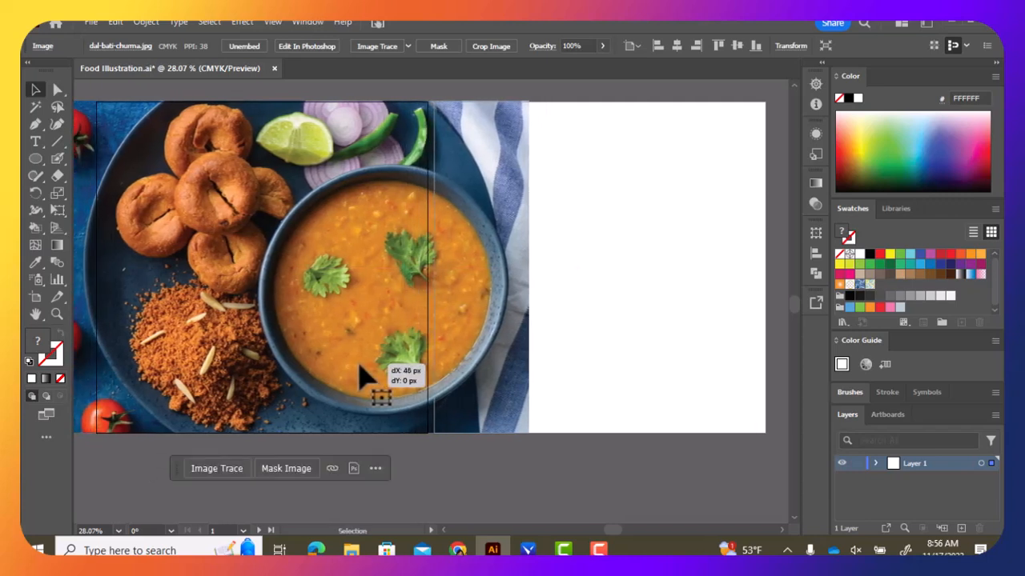
{"action": "left_click", "coordinate": [586, 378]}
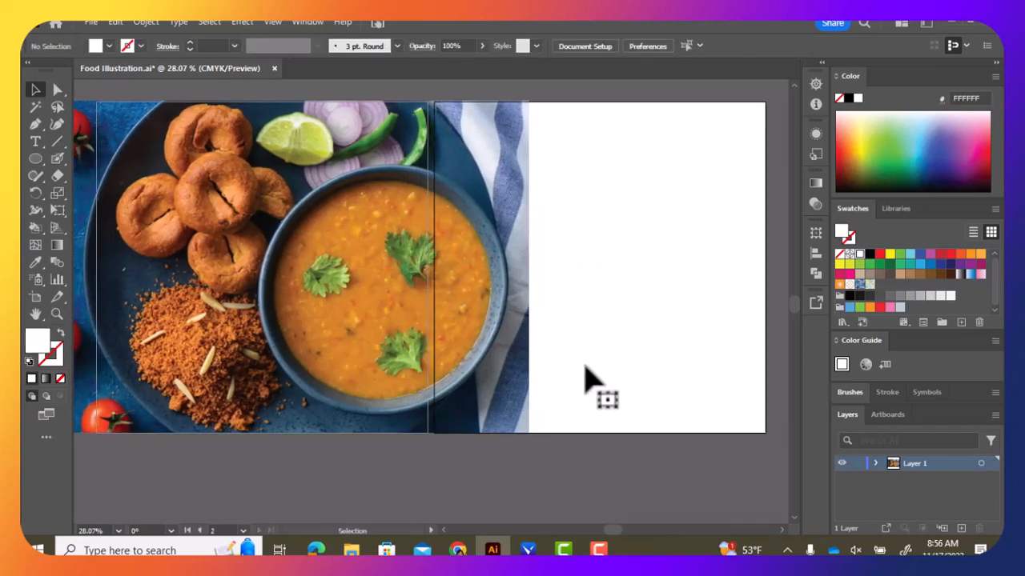
{"action": "key", "text": "ctrl+minus"}
{"action": "key", "text": "ctrl+minus"}
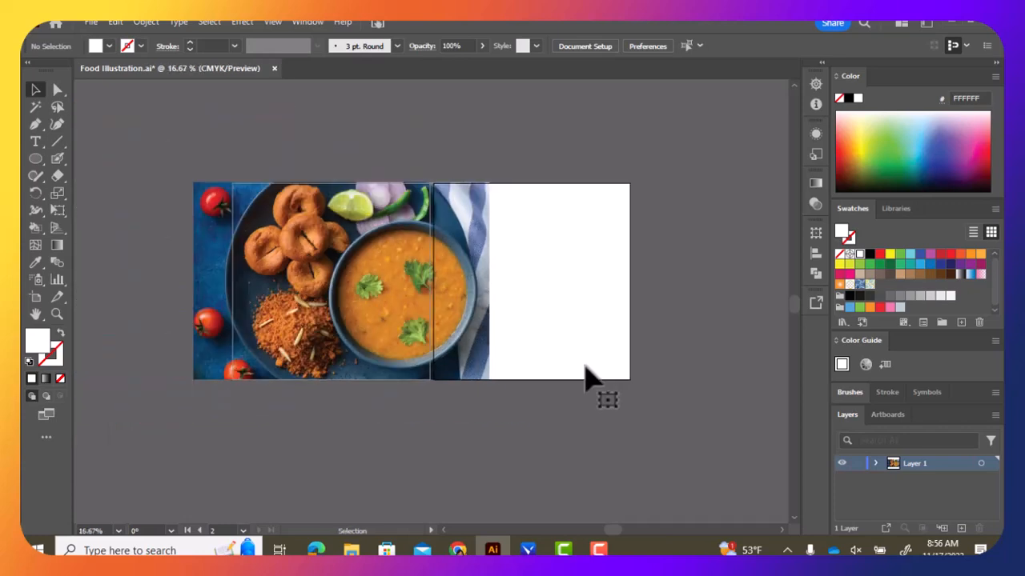
{"action": "left_click", "coordinate": [384, 324]}
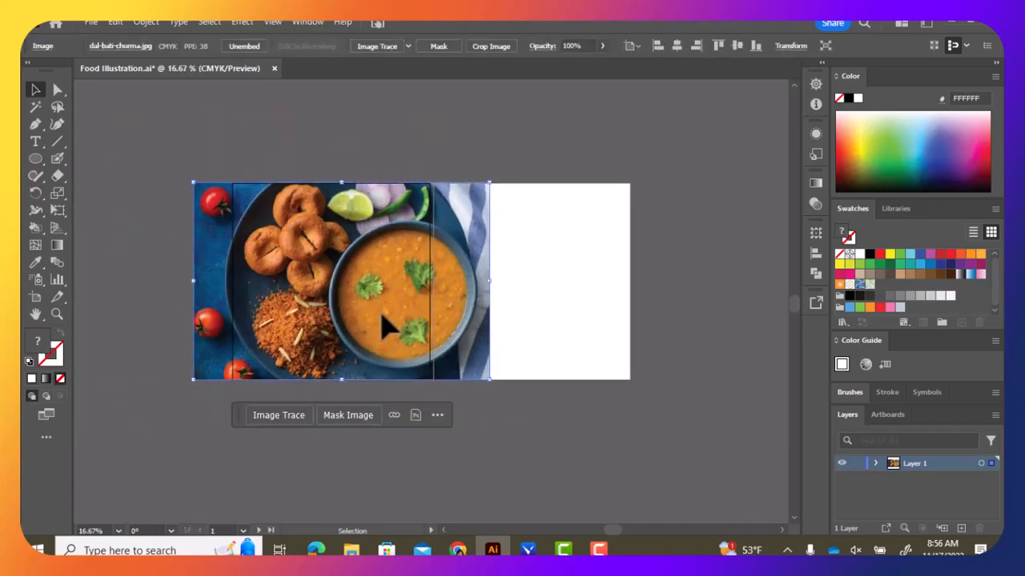
{"action": "left_click", "coordinate": [532, 166]}
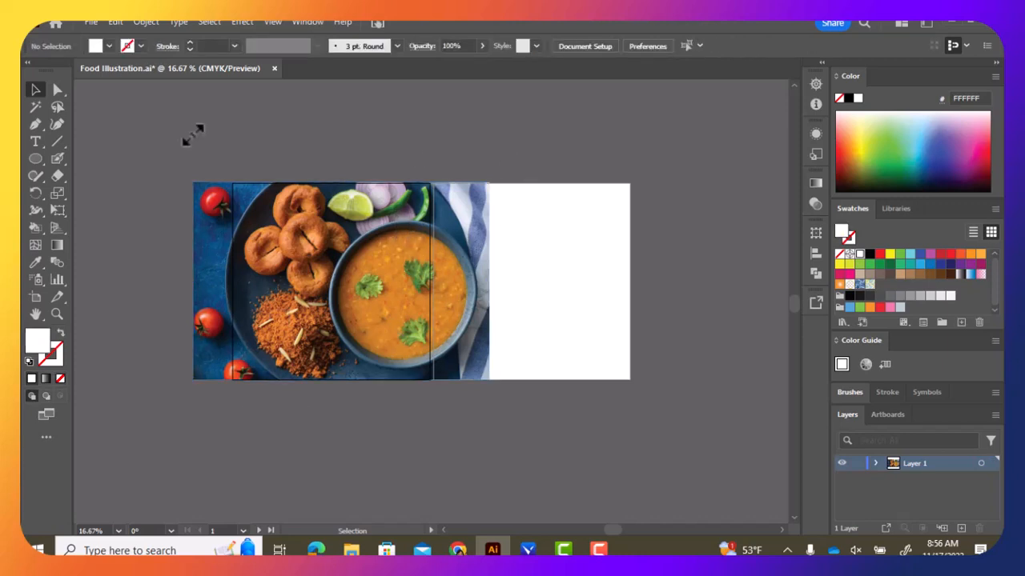
Step: Draw a white rectangle about 990 px square from the first artboard's top-left corner and widen it to the artboard's right edge
{"action": "key", "text": "m"}
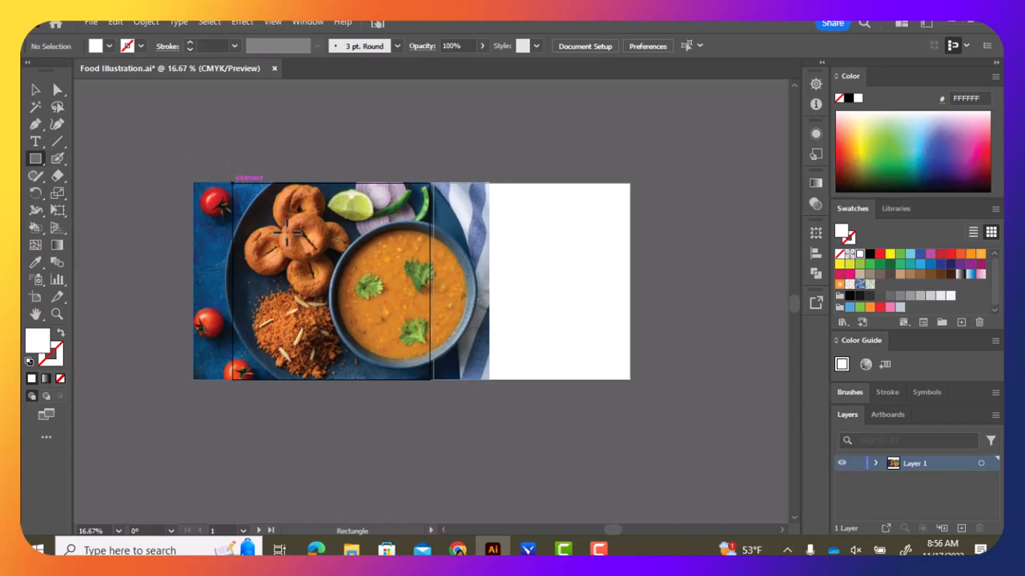
{"action": "left_click_drag", "start_coordinate": [232, 184], "coordinate": [427, 381]}
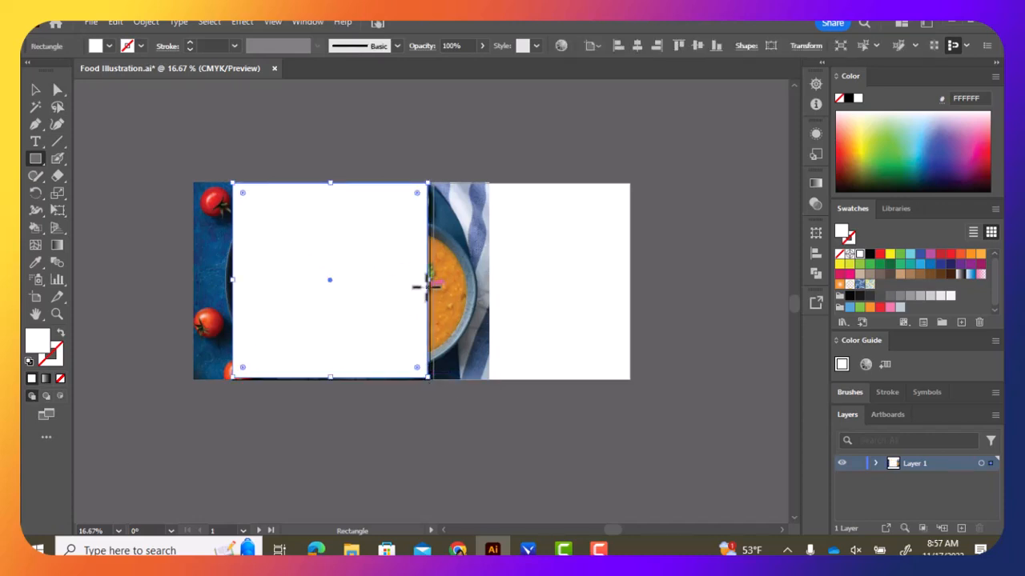
{"action": "left_click_drag", "start_coordinate": [428, 278], "coordinate": [428, 278]}
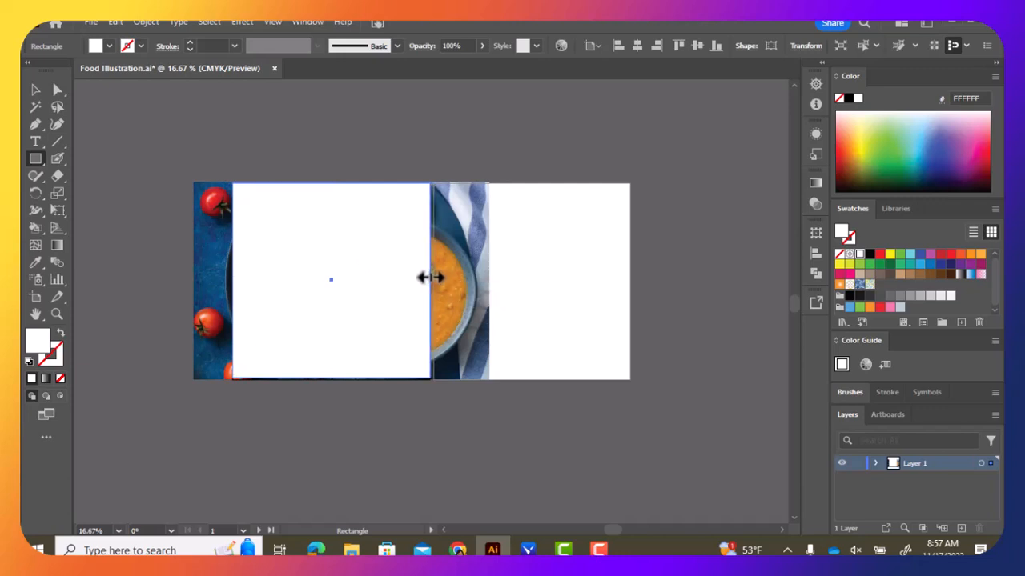
{"action": "left_click", "coordinate": [332, 372]}
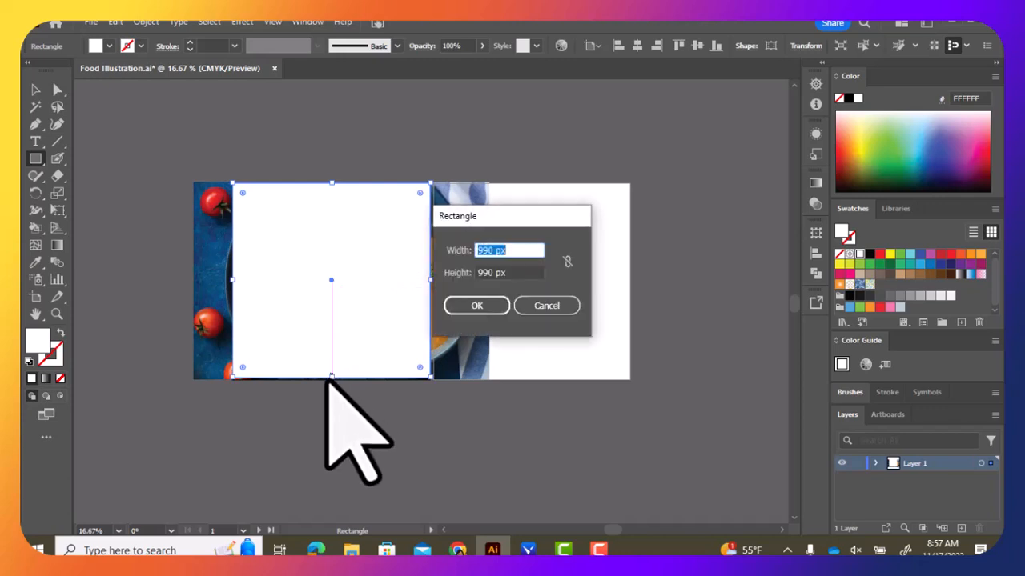
{"action": "left_click", "coordinate": [549, 304]}
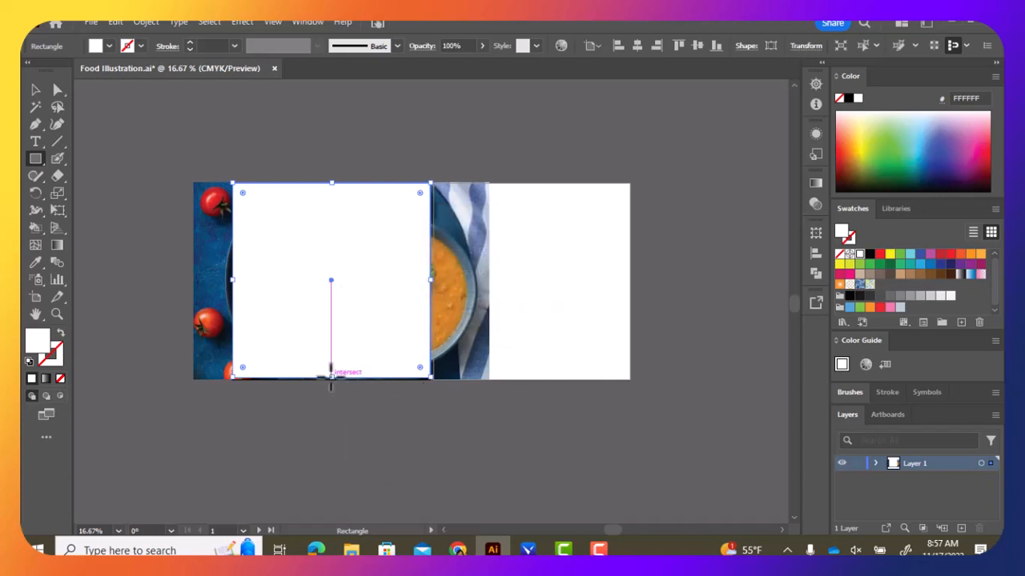
{"action": "left_click", "coordinate": [330, 377]}
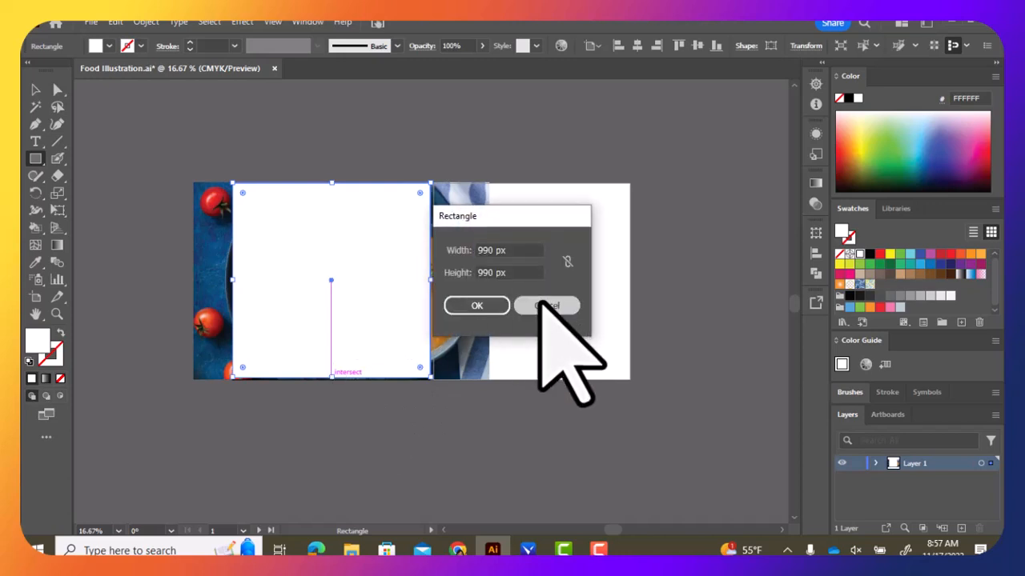
{"action": "left_click", "coordinate": [549, 304]}
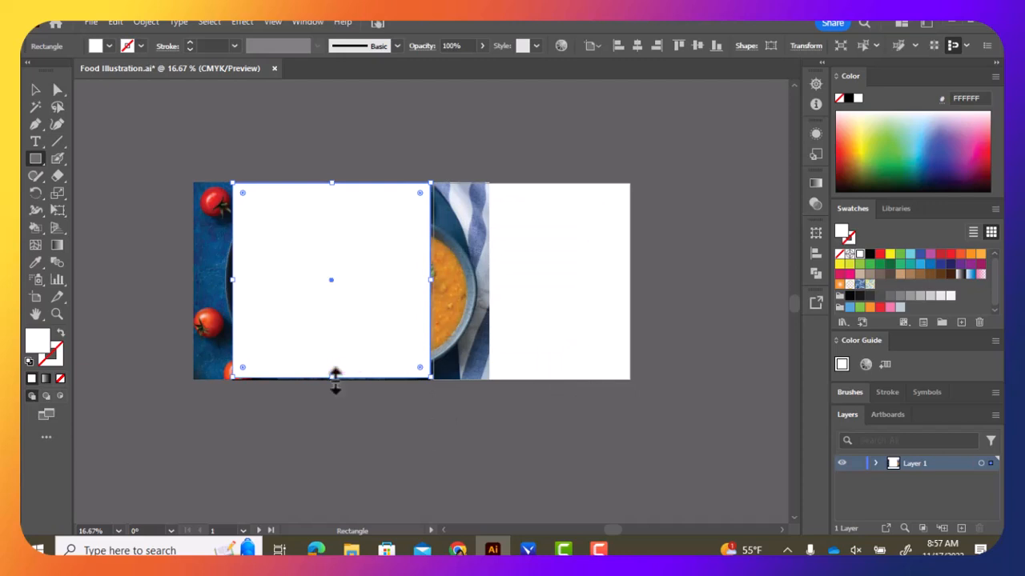
Step: Extend the white rectangle's lower edge down to the bottom edge of the first artboard
{"action": "left_click_drag", "start_coordinate": [335, 376], "coordinate": [334, 379]}
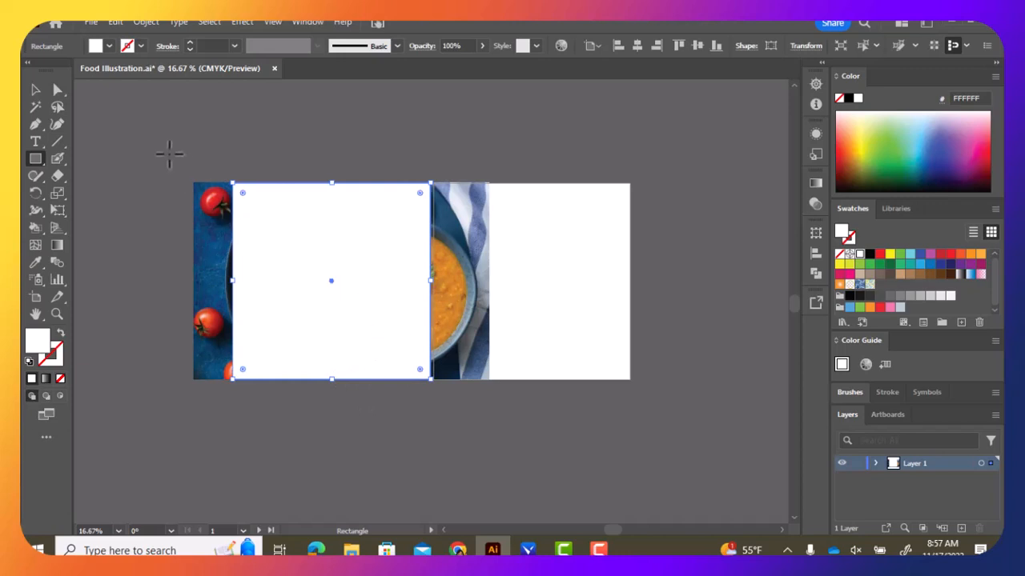
Step: Select the food photo together with the white rectangle and make a clipping mask that crops the photo to the rectangle
{"action": "left_click", "coordinate": [35, 89]}
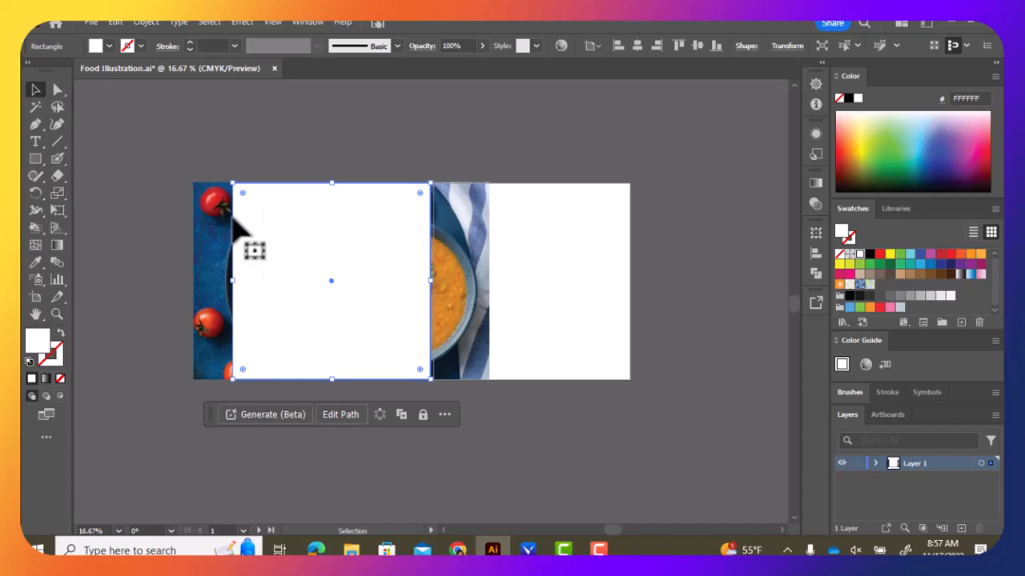
{"action": "left_click", "coordinate": [210, 239], "text": "shift"}
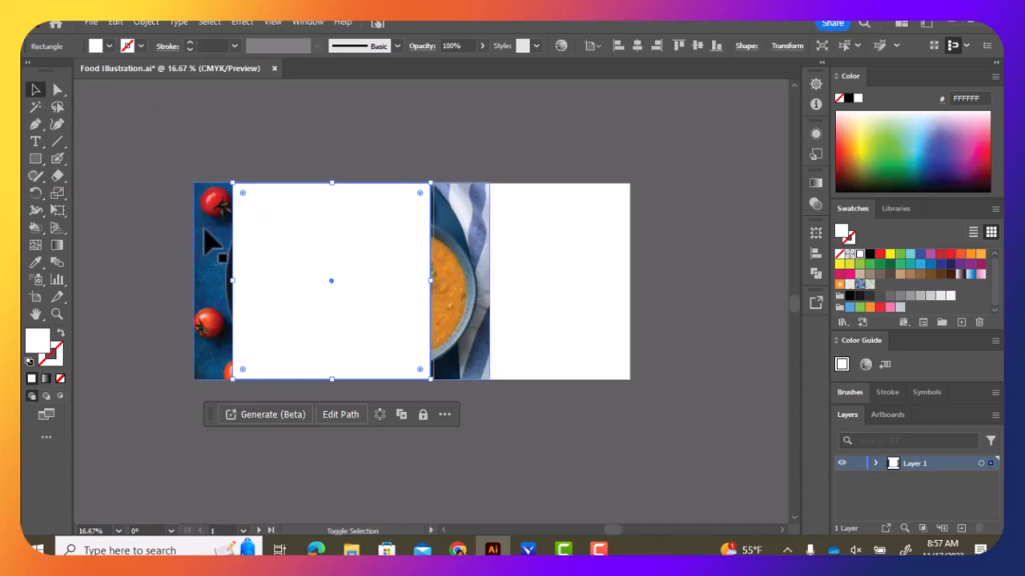
{"action": "left_click", "coordinate": [176, 128]}
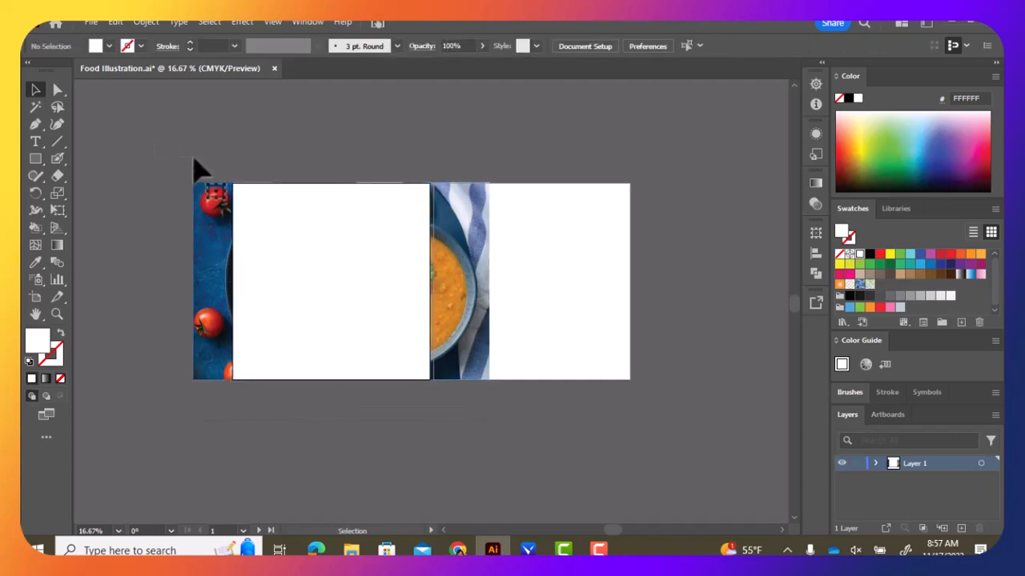
{"action": "left_click_drag", "start_coordinate": [197, 165], "coordinate": [410, 424]}
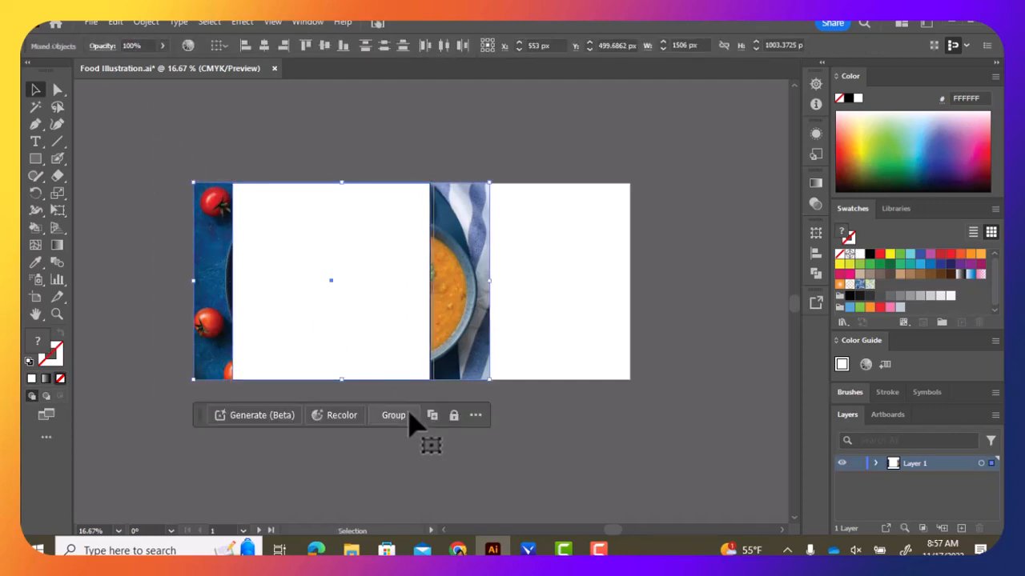
{"action": "right_click", "coordinate": [359, 314]}
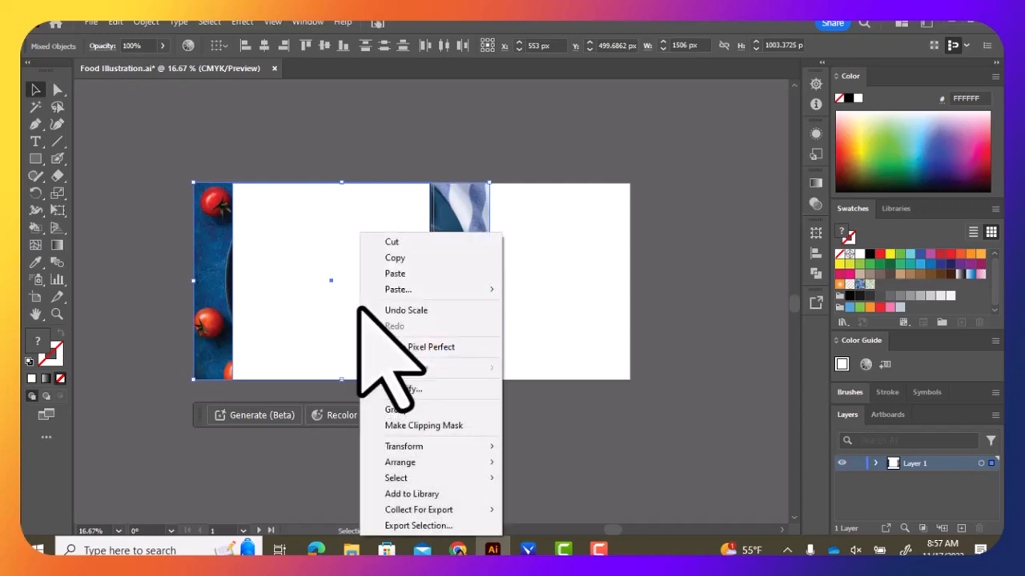
{"action": "left_click", "coordinate": [424, 425]}
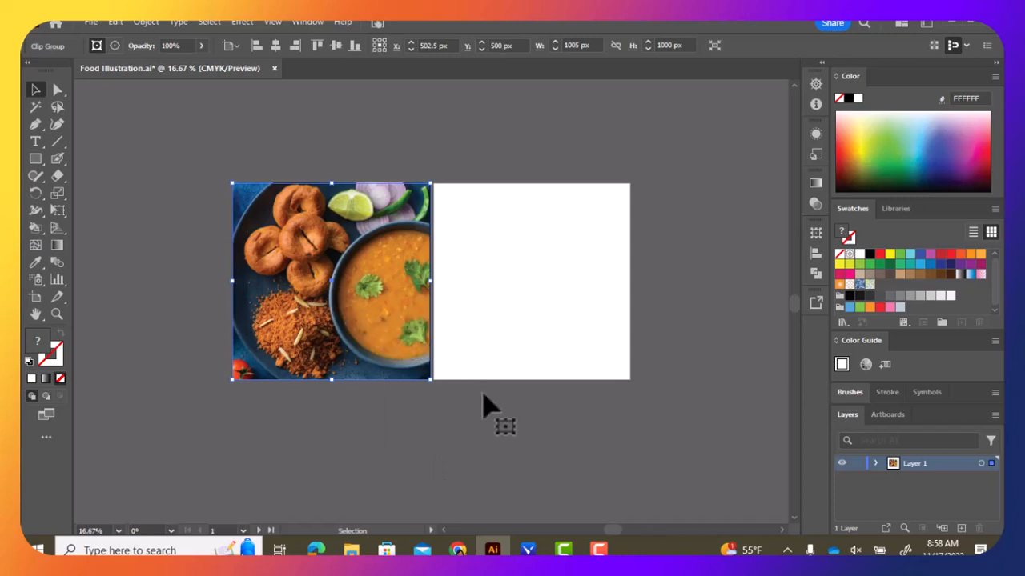
Step: Isolate the clip group and shift the photo left inside its mask so the whole soup bowl fits, and exit isolation
{"action": "double_click", "coordinate": [360, 307]}
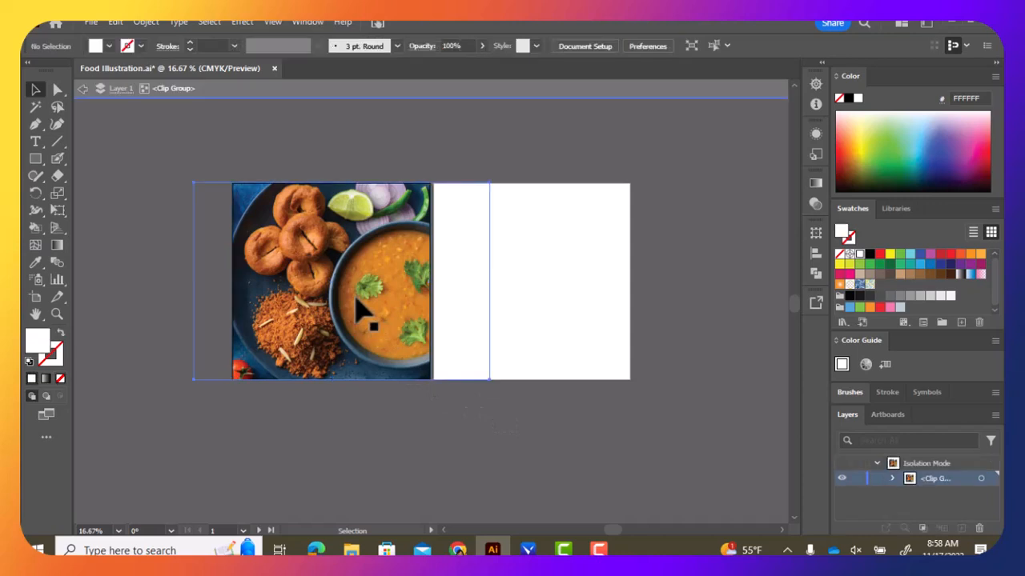
{"action": "left_click_drag", "start_coordinate": [361, 311], "coordinate": [323, 298]}
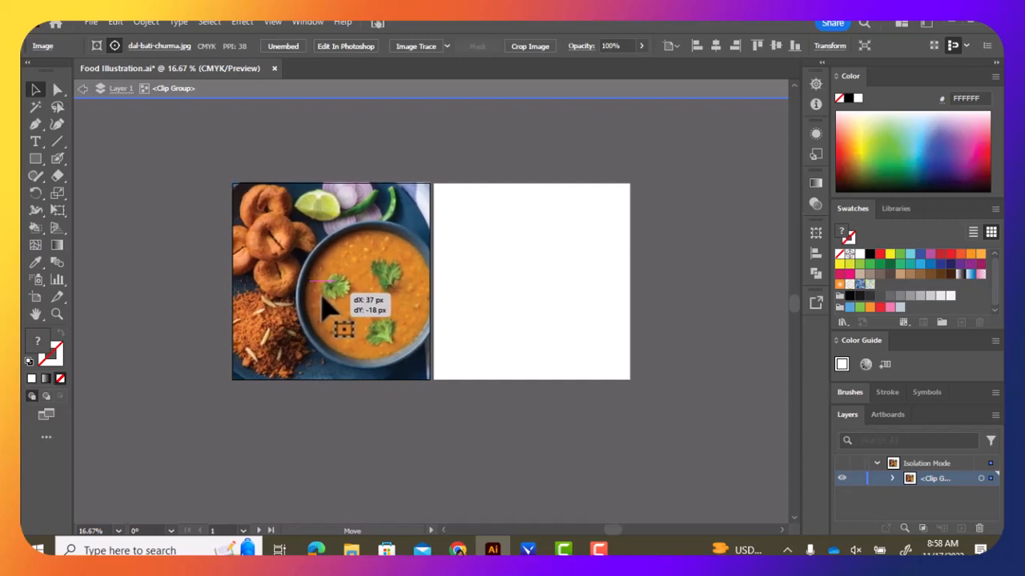
{"action": "left_click_drag", "start_coordinate": [323, 298], "coordinate": [326, 303]}
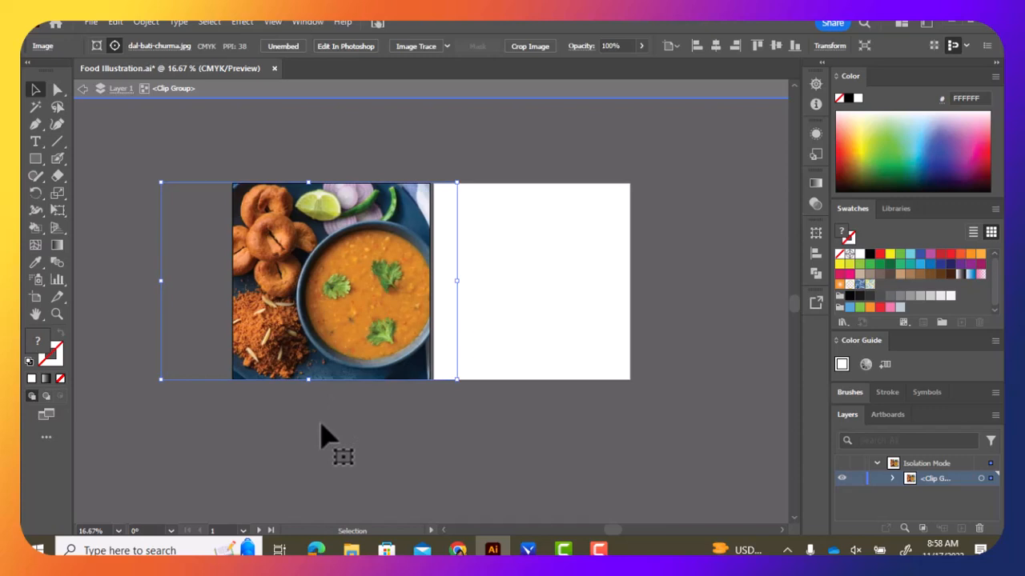
{"action": "left_click", "coordinate": [320, 436]}
{"action": "left_click", "coordinate": [342, 339]}
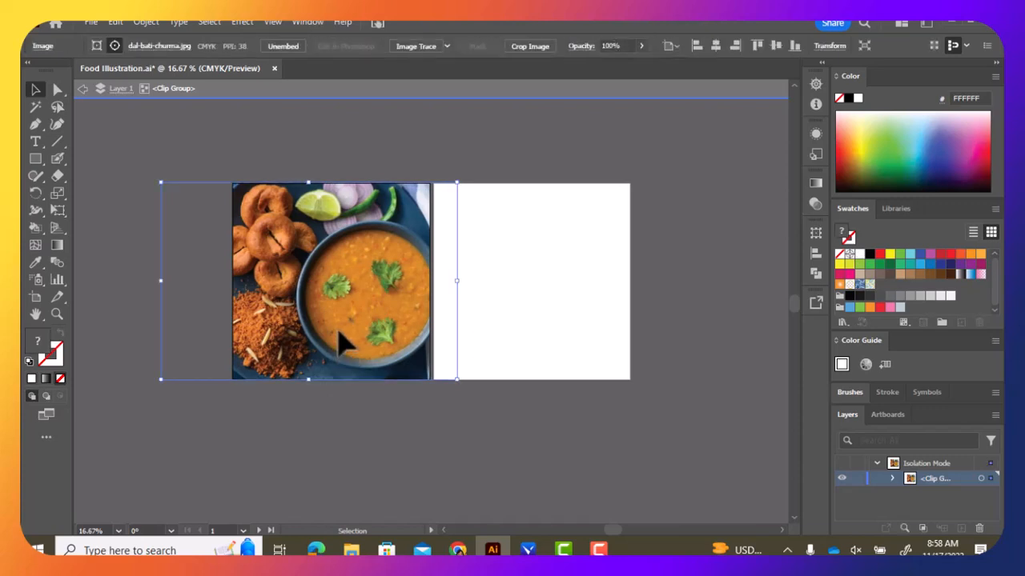
{"action": "left_click", "coordinate": [320, 435]}
{"action": "mouse_move", "coordinate": [331, 360]}
{"action": "left_mouse_down"}
{"action": "mouse_move", "coordinate": [267, 353]}
{"action": "mouse_move", "coordinate": [315, 352]}
{"action": "left_mouse_up"}
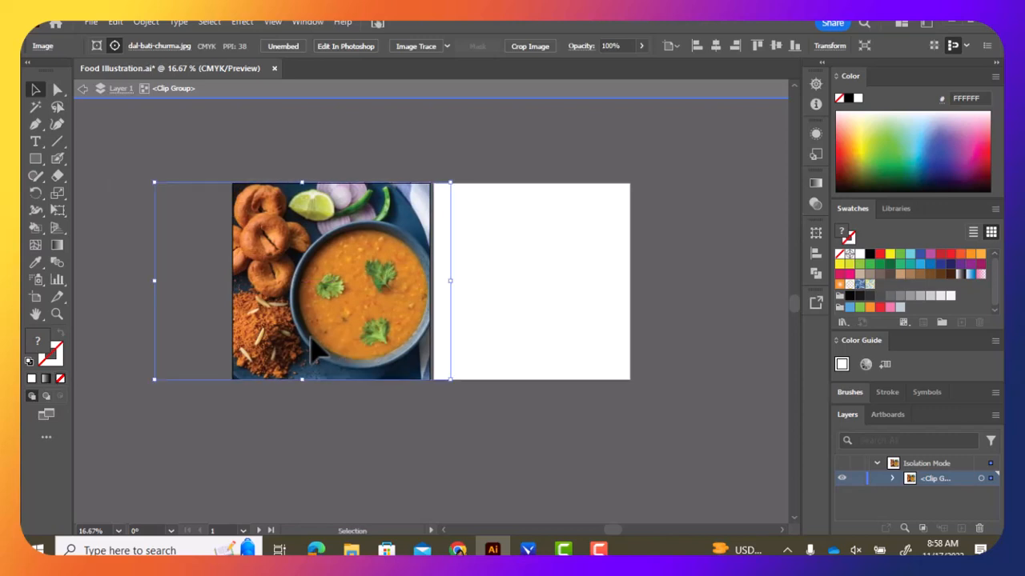
{"action": "key", "text": "Escape"}
{"action": "left_click", "coordinate": [312, 434]}
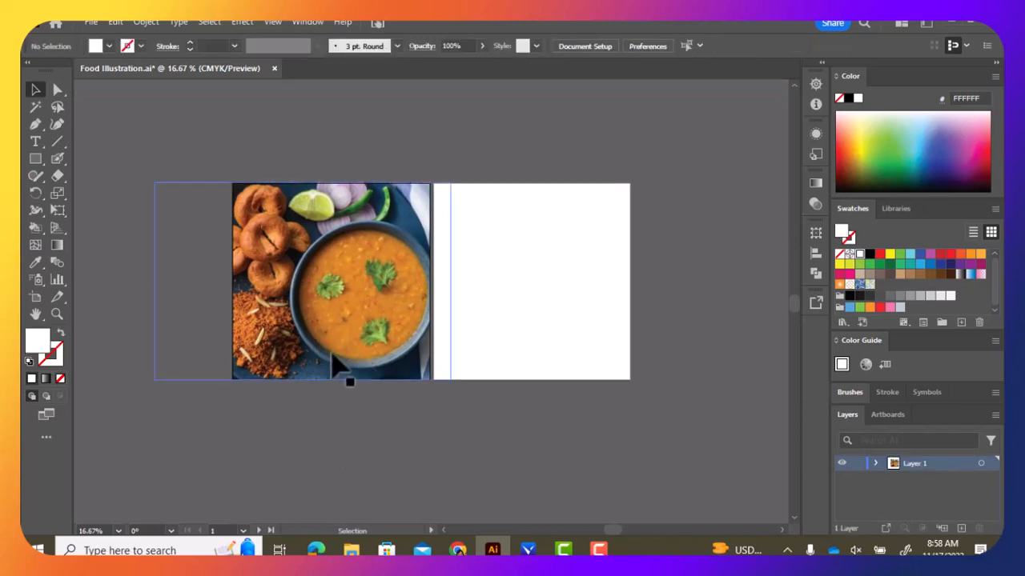
Step: Nudge the clipped photo group about 2 px left and fine-tune the image's position inside its mask
{"action": "mouse_move", "coordinate": [333, 356]}
{"action": "left_mouse_down"}
{"action": "mouse_move", "coordinate": [284, 358]}
{"action": "mouse_move", "coordinate": [343, 339]}
{"action": "mouse_move", "coordinate": [339, 331]}
{"action": "mouse_move", "coordinate": [333, 345]}
{"action": "left_mouse_up"}
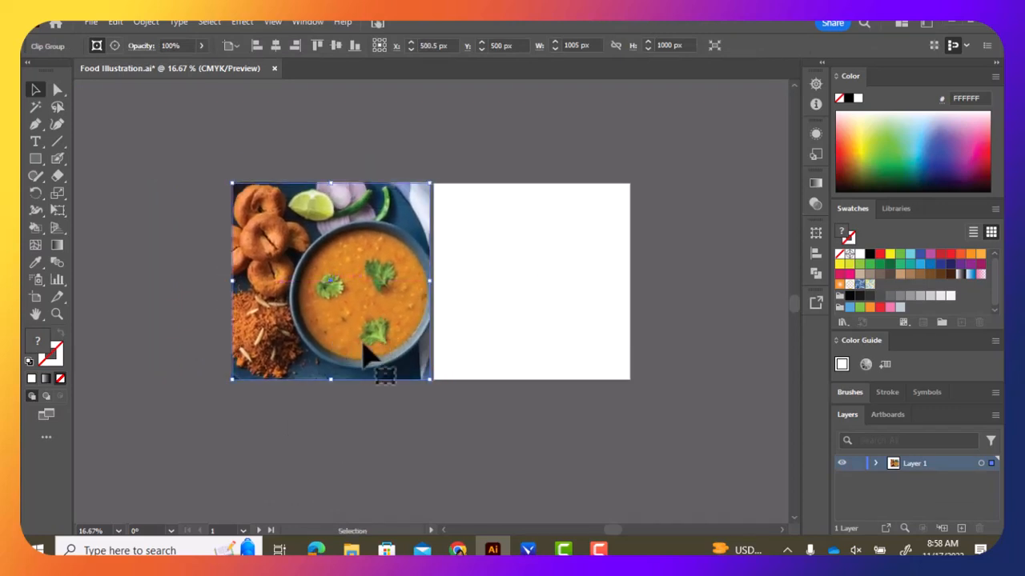
{"action": "double_click", "coordinate": [370, 352]}
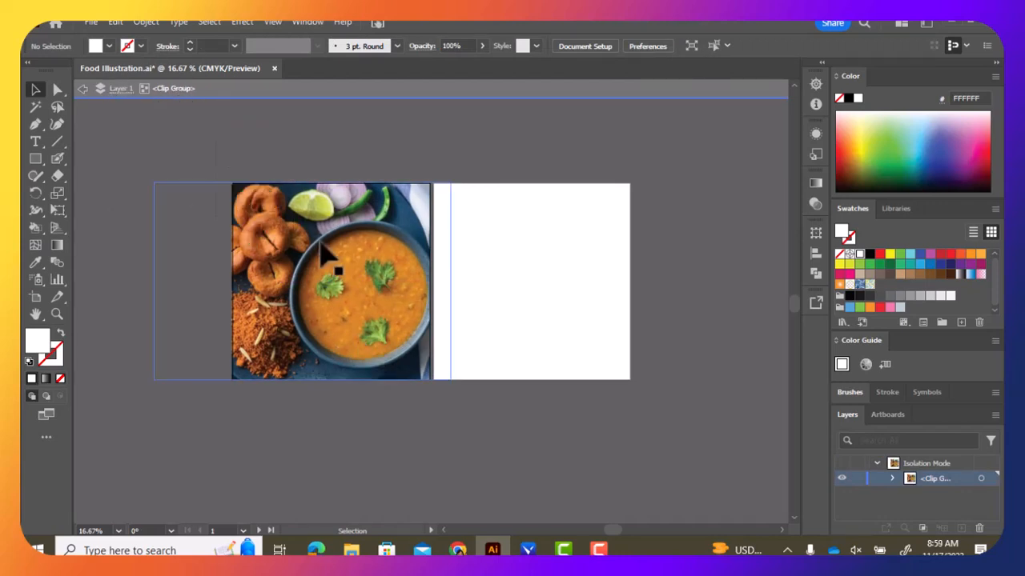
{"action": "left_click_drag", "start_coordinate": [320, 244], "coordinate": [323, 253]}
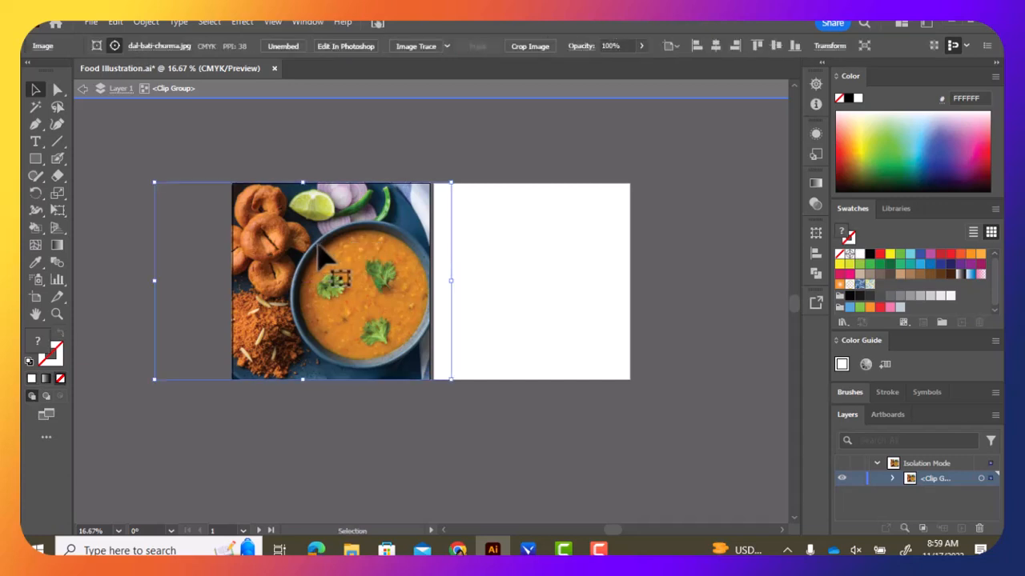
{"action": "left_click", "coordinate": [292, 432]}
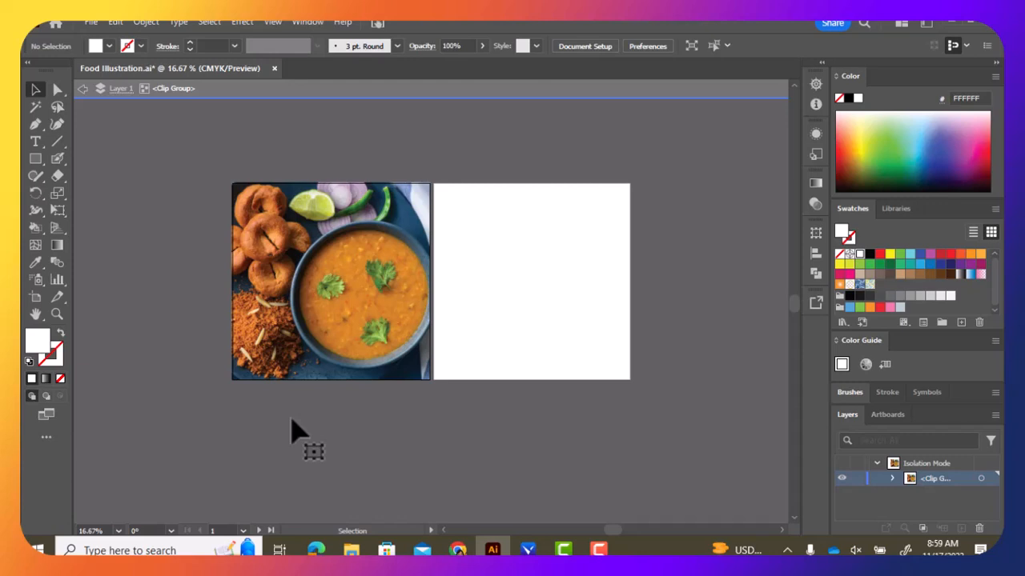
{"action": "double_click", "coordinate": [606, 435]}
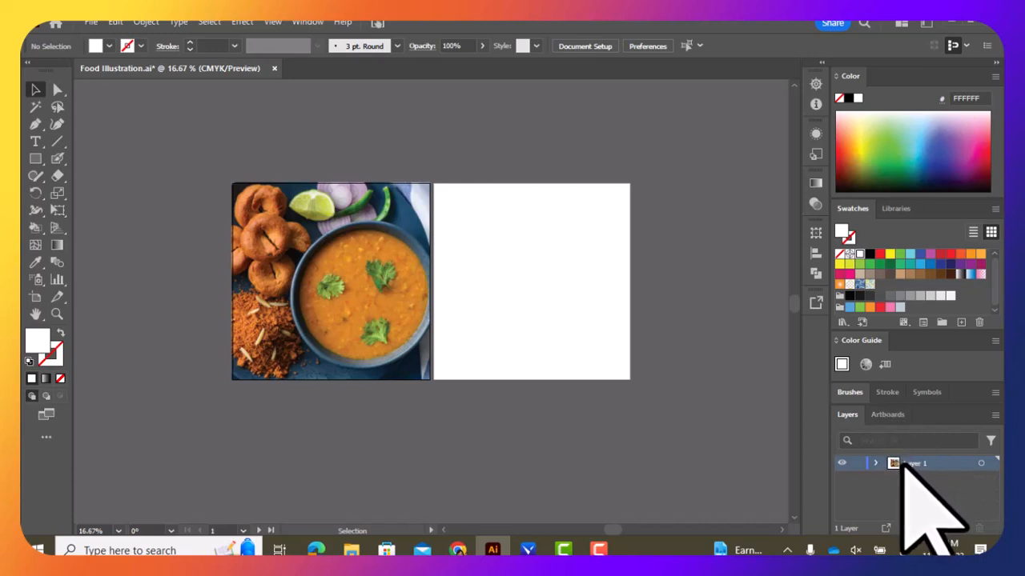
Step: Rename the layer holding the clipped photo as Reference photo and lock it
{"action": "left_click", "coordinate": [993, 464]}
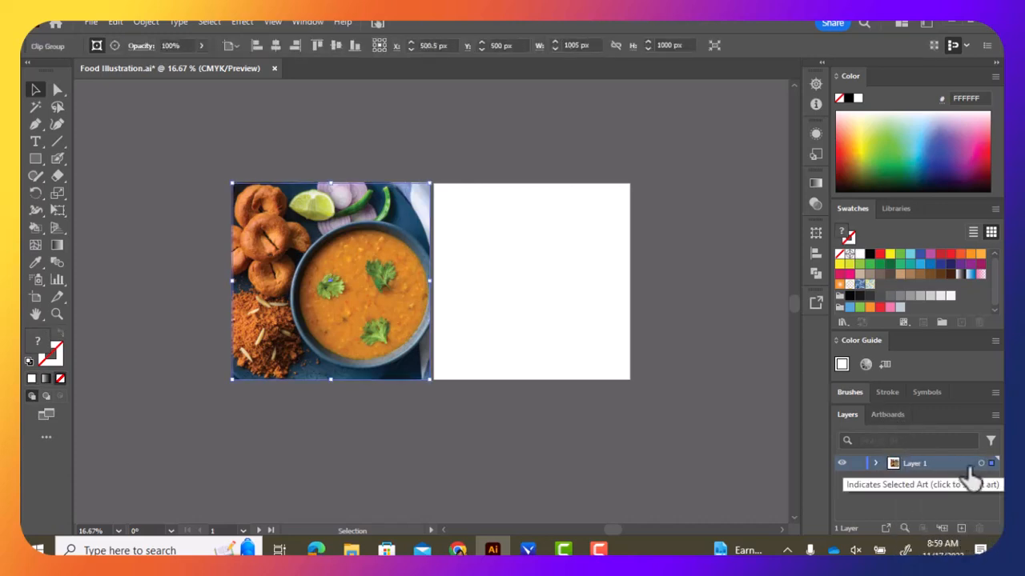
{"action": "double_click", "coordinate": [917, 464]}
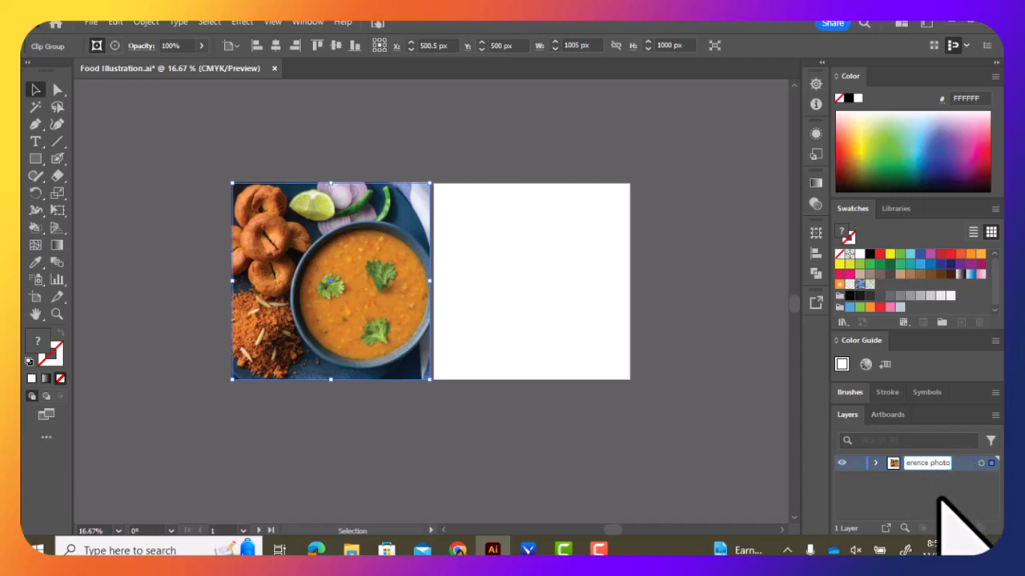
{"action": "key", "text": "Return"}
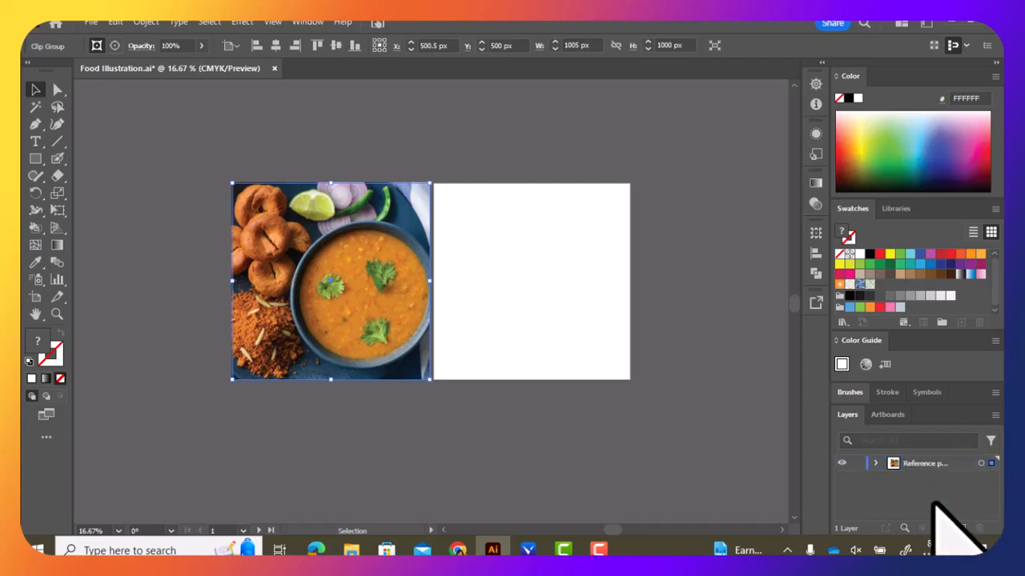
{"action": "left_click", "coordinate": [857, 463]}
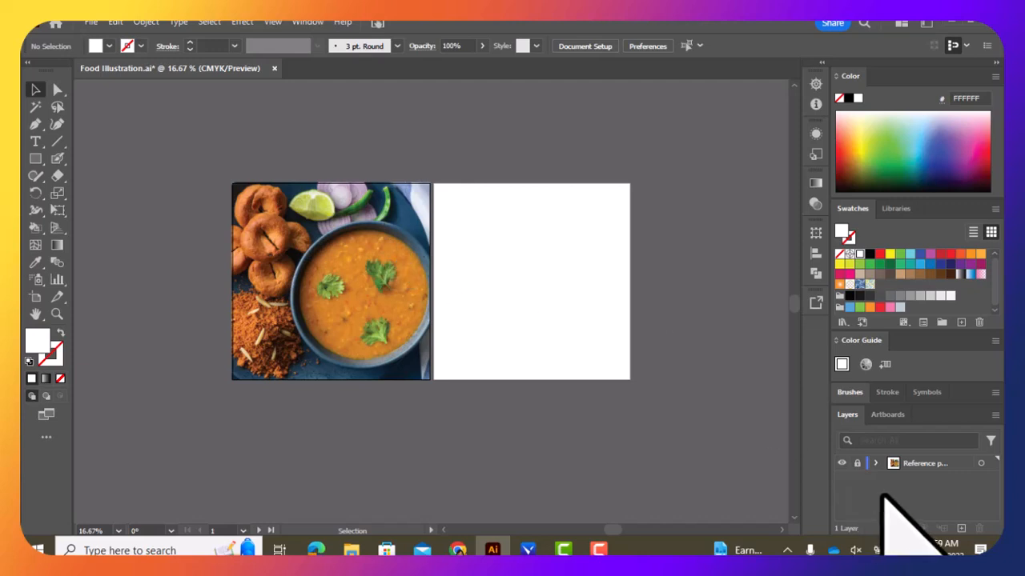
Step: Add two layers above the locked reference layer, named Background and Plate from lower to upper
{"action": "left_click", "coordinate": [961, 529]}
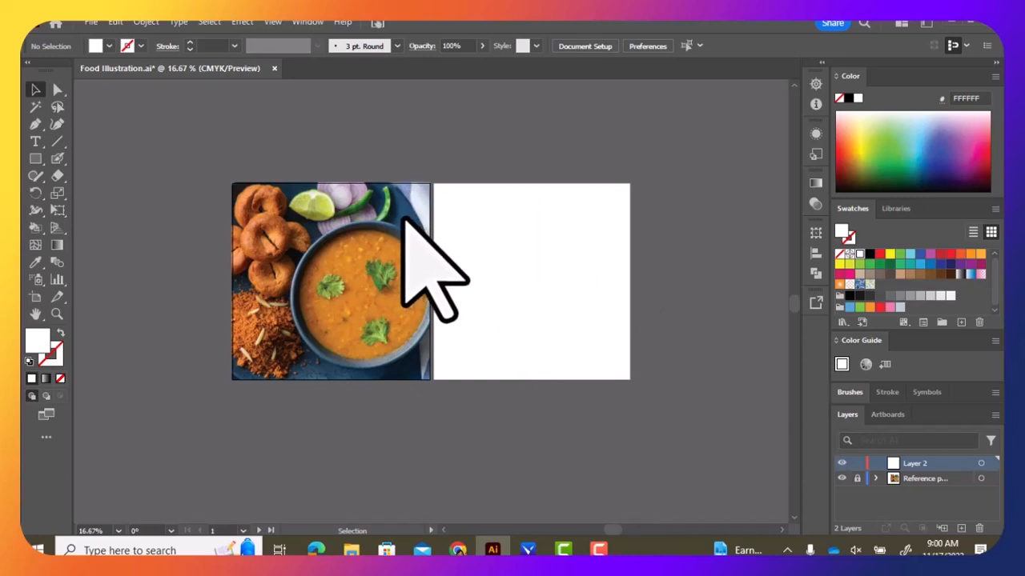
{"action": "double_click", "coordinate": [920, 465]}
{"action": "type", "text": "Background"}
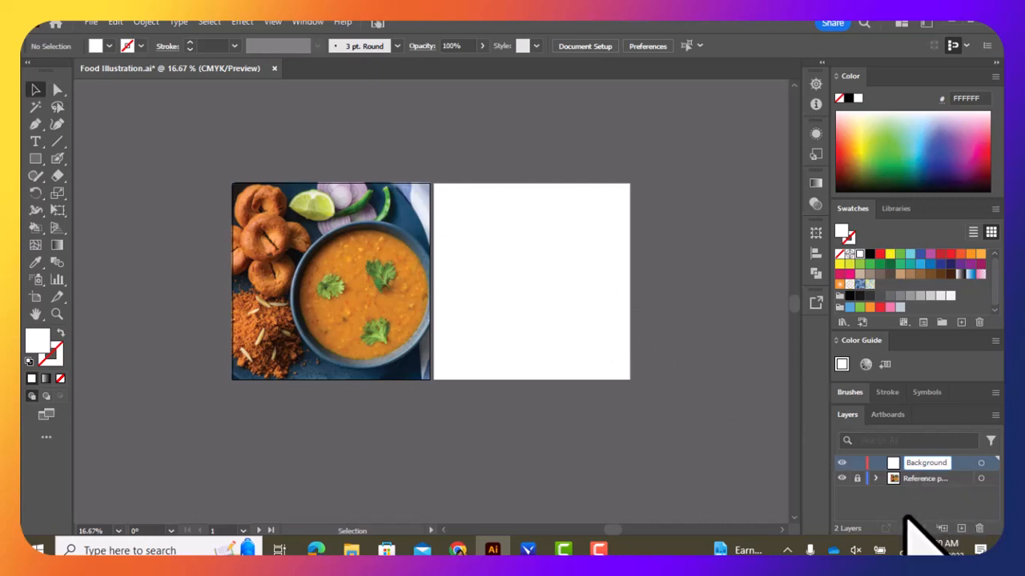
{"action": "key", "text": "Return"}
{"action": "left_click", "coordinate": [959, 527]}
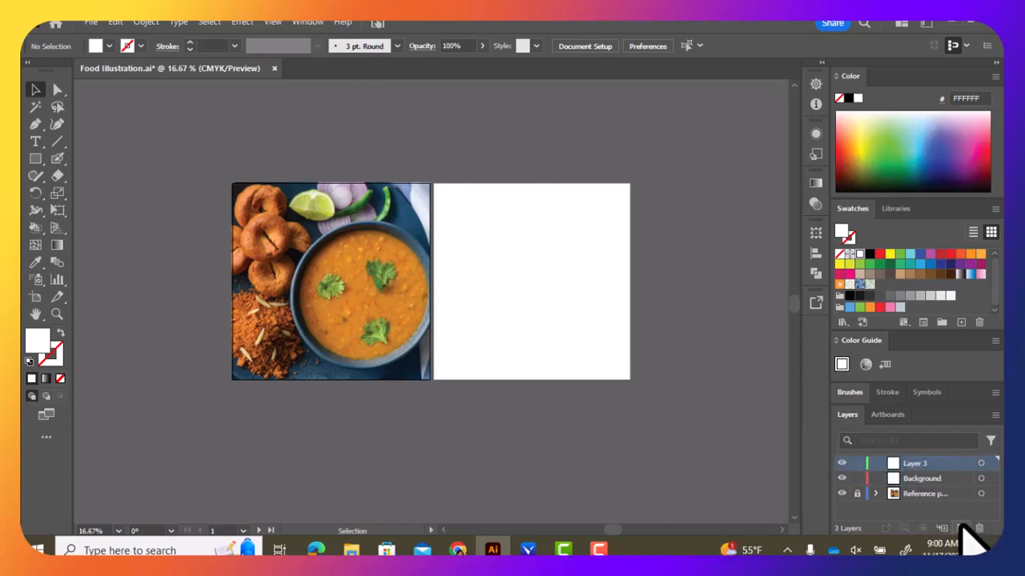
{"action": "double_click", "coordinate": [918, 464]}
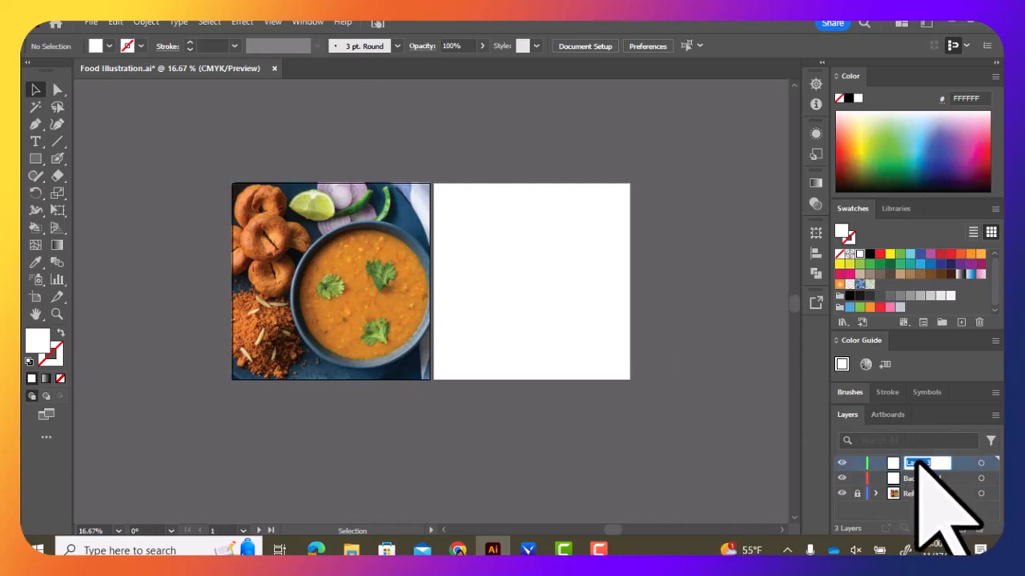
{"action": "type", "text": "Plate"}
{"action": "key", "text": "Return"}
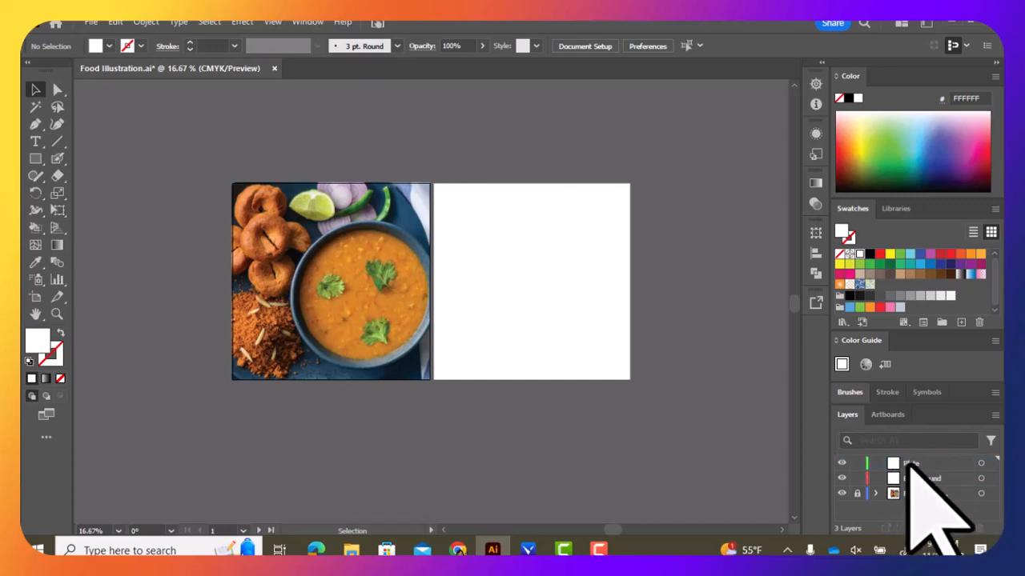
Step: Add layers named Bati and Onions above the Plate layer, with Onions at the top of the stack
{"action": "left_click", "coordinate": [961, 528]}
{"action": "double_click", "coordinate": [917, 463]}
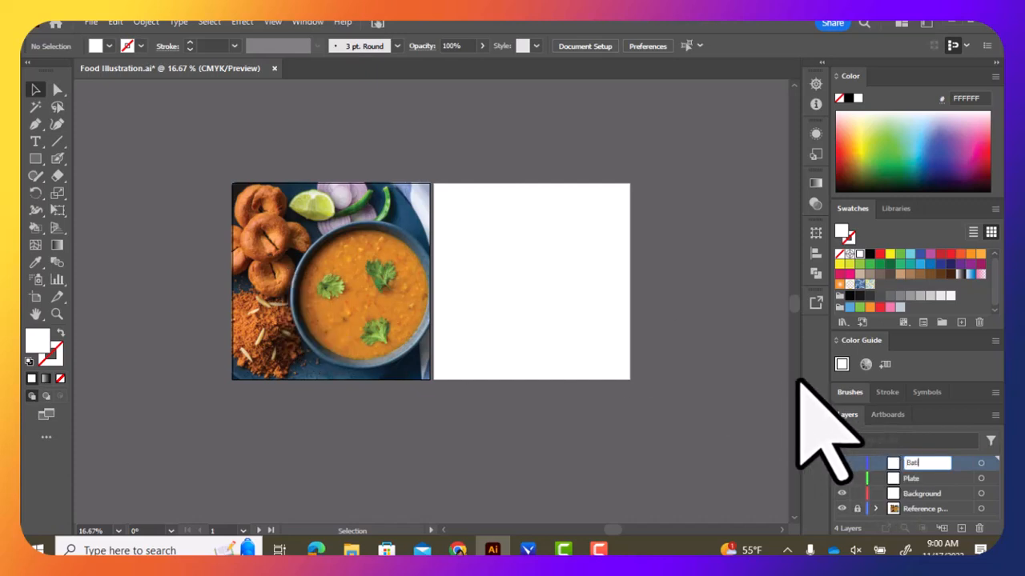
{"action": "left_click", "coordinate": [931, 479]}
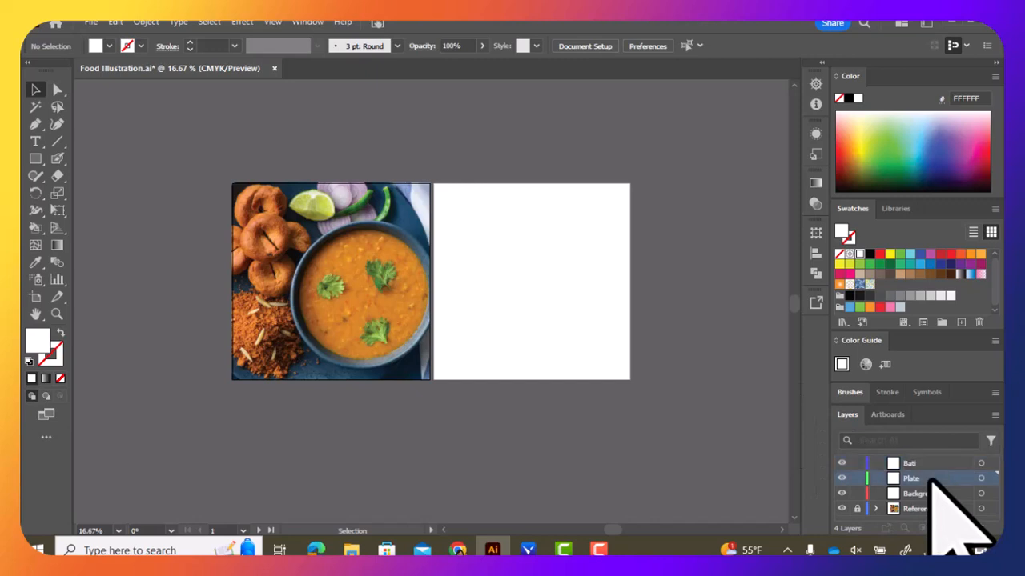
{"action": "left_click", "coordinate": [962, 528]}
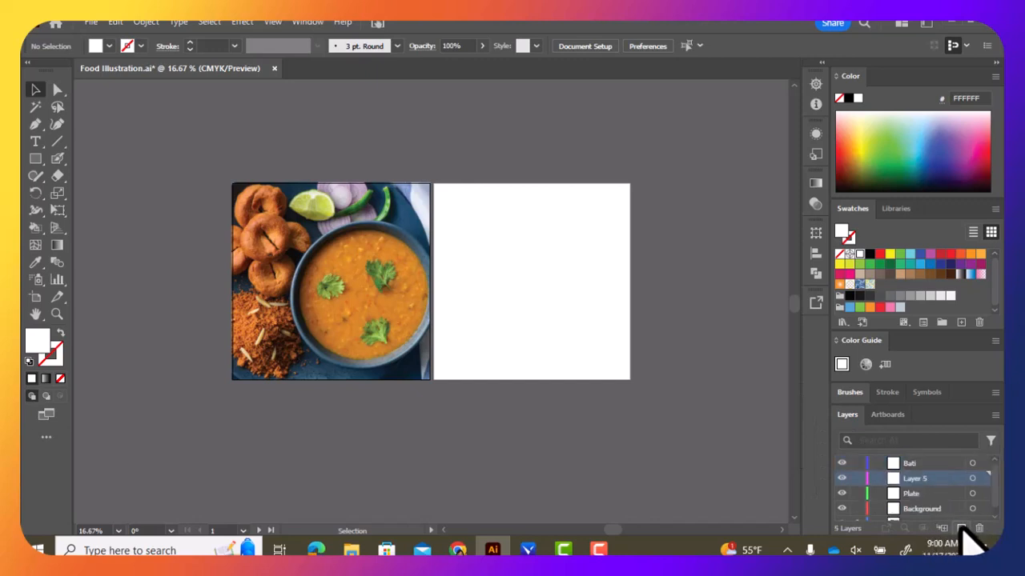
{"action": "left_click_drag", "start_coordinate": [917, 479], "coordinate": [910, 462]}
{"action": "double_click", "coordinate": [912, 462]}
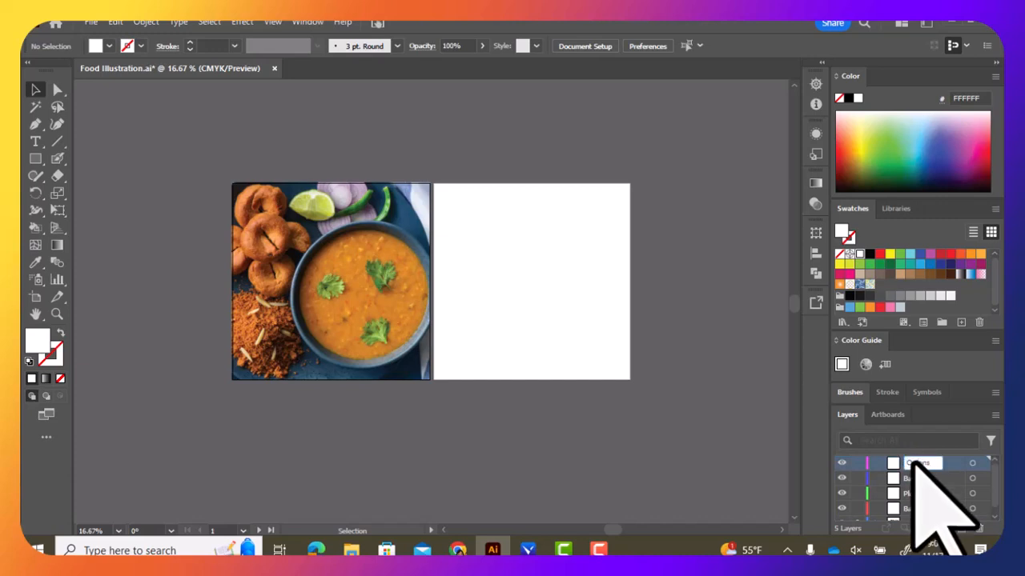
Step: Add layers named Green Pepper and Lime above the Onions layer, with Lime at the top of the stack
{"action": "left_click", "coordinate": [960, 528]}
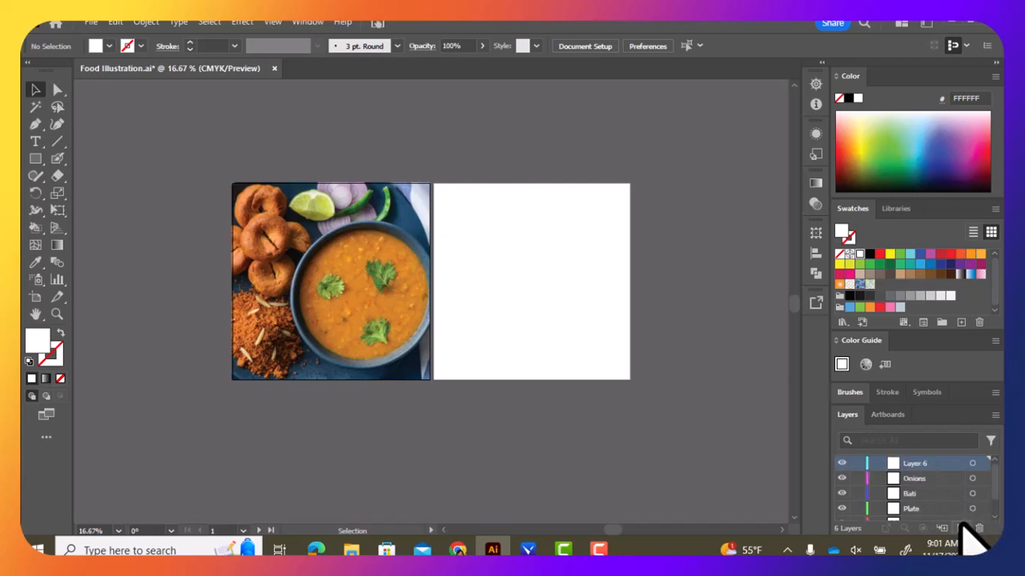
{"action": "double_click", "coordinate": [917, 464]}
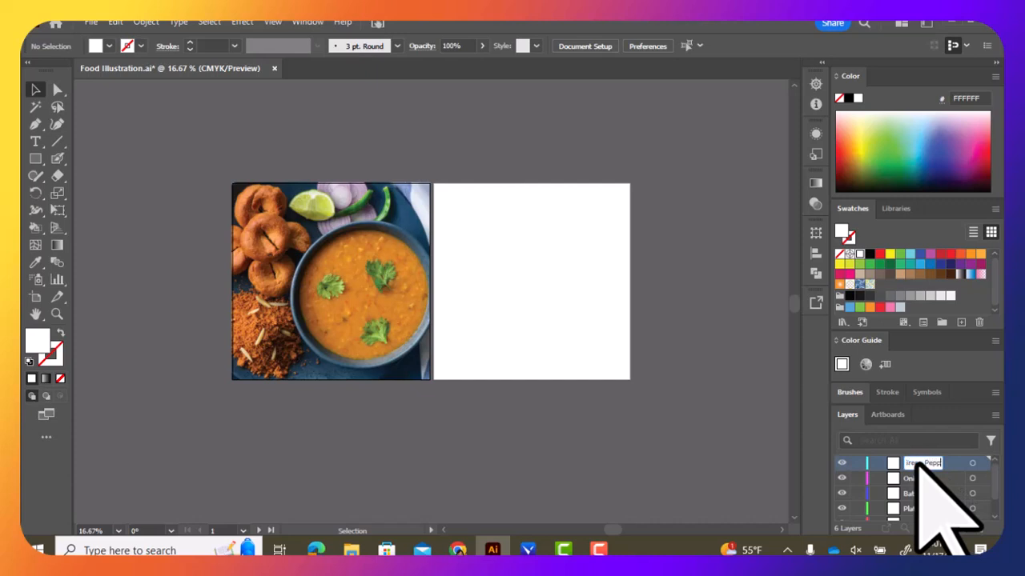
{"action": "left_click", "coordinate": [960, 528]}
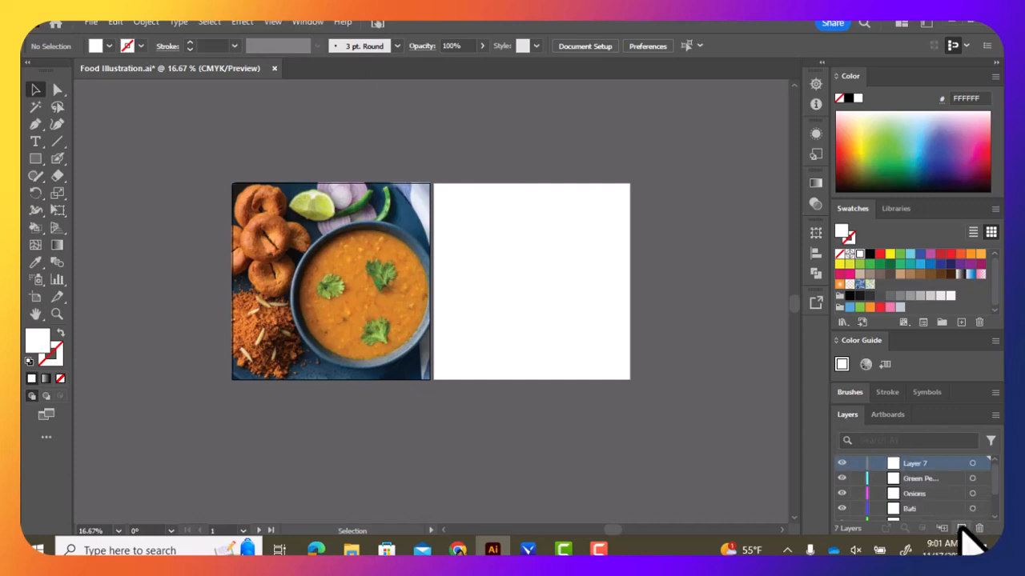
{"action": "double_click", "coordinate": [917, 463]}
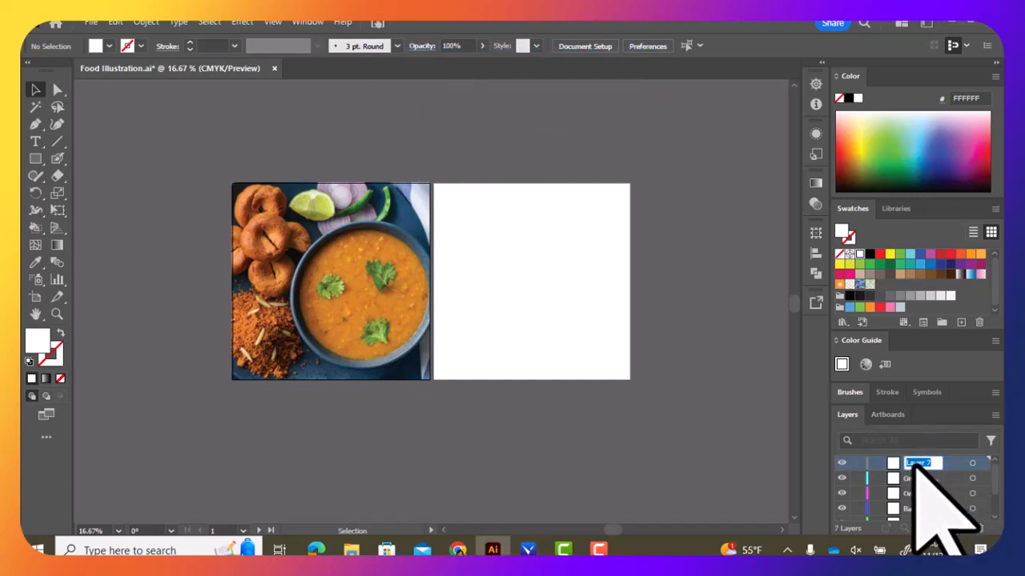
{"action": "type", "text": "Lin"}
Step: Add layers named Churma/other and Bowl above the Lime layer, with Bowl at the top of the stack
{"action": "left_click", "coordinate": [962, 529]}
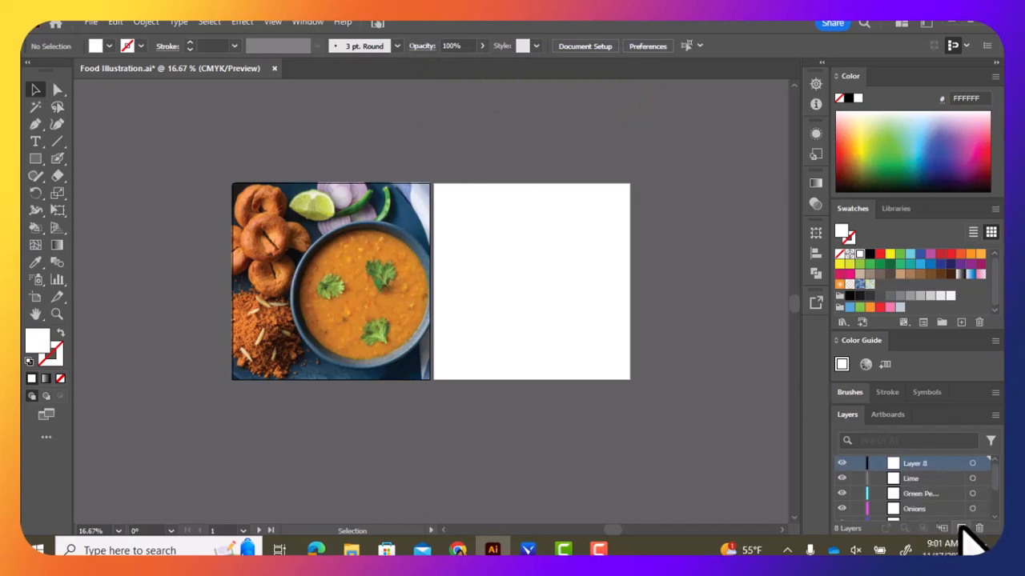
{"action": "double_click", "coordinate": [912, 464]}
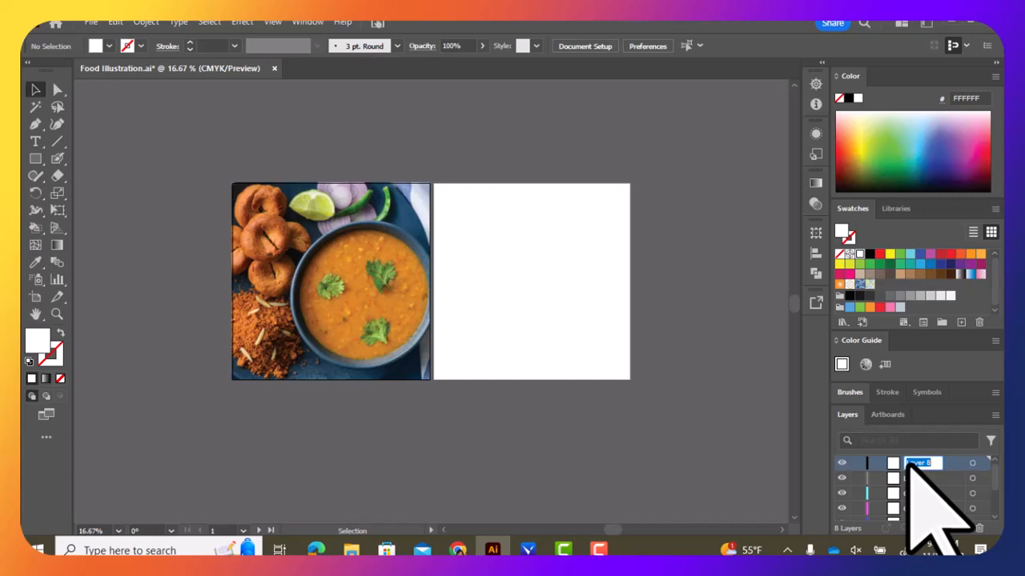
{"action": "type", "text": "Churma"}
{"action": "type", "text": "/other"}
{"action": "left_click", "coordinate": [961, 528]}
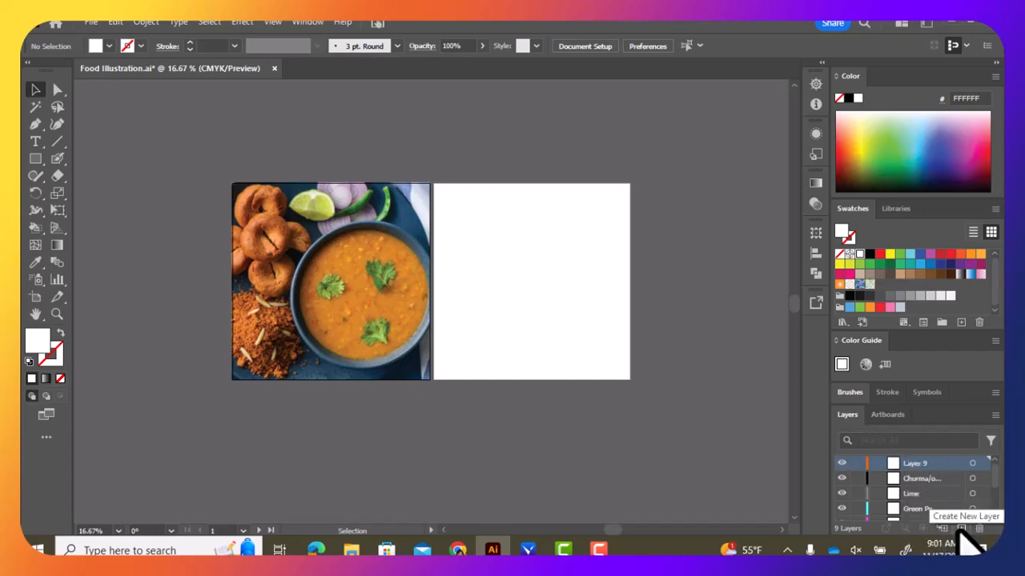
{"action": "double_click", "coordinate": [912, 462]}
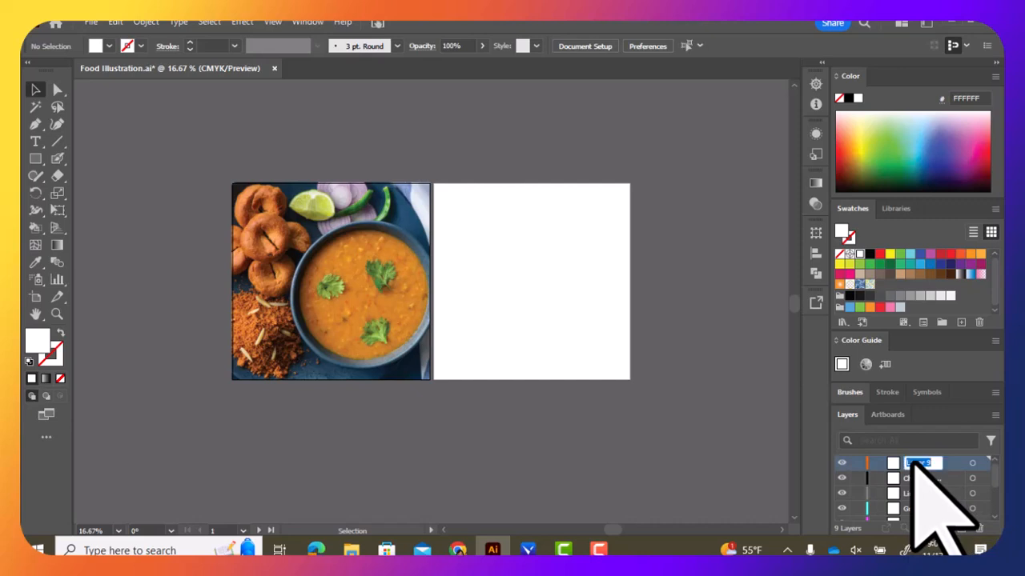
{"action": "type", "text": "Bowl"}
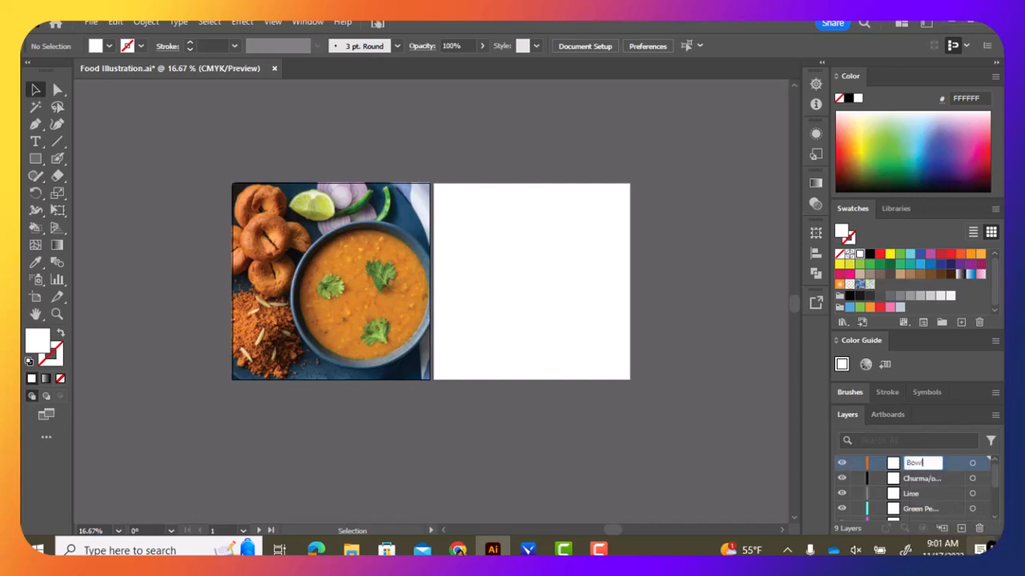
Step: Add layers named Dal and Cilantro above the Bowl layer, with Cilantro at the top of the stack
{"action": "left_click", "coordinate": [961, 528]}
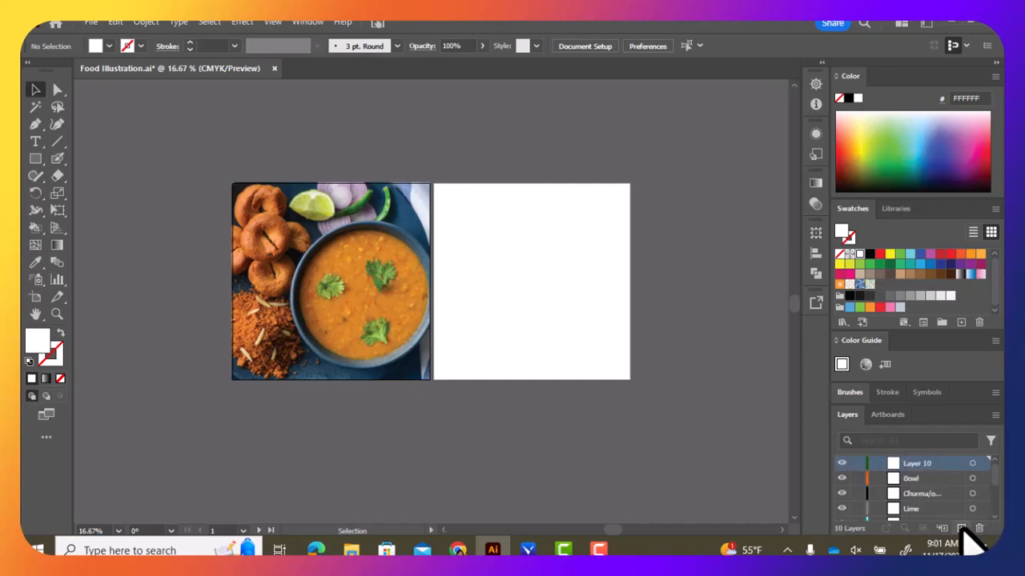
{"action": "double_click", "coordinate": [921, 466]}
{"action": "type", "text": "Dal"}
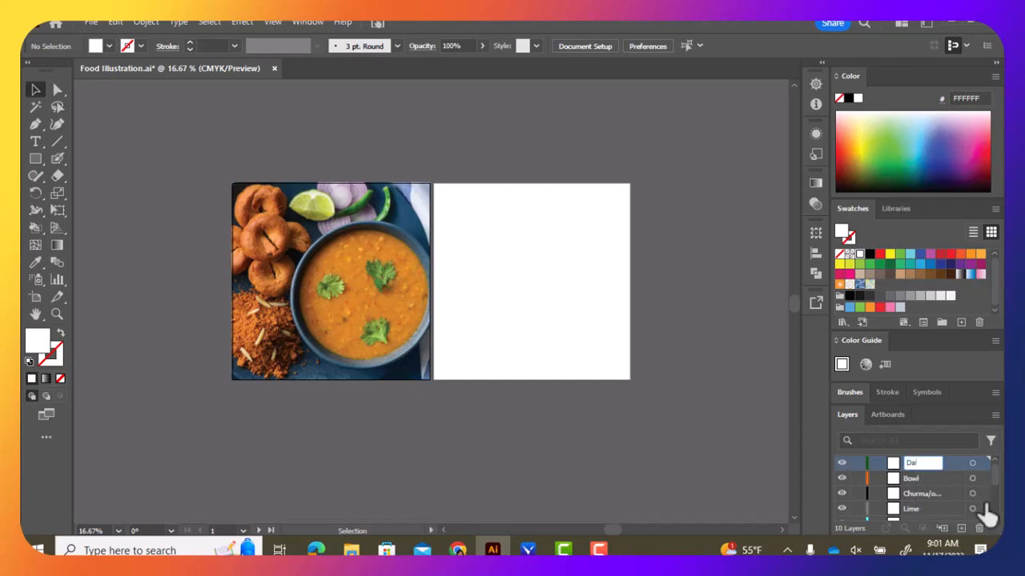
{"action": "left_click", "coordinate": [960, 528]}
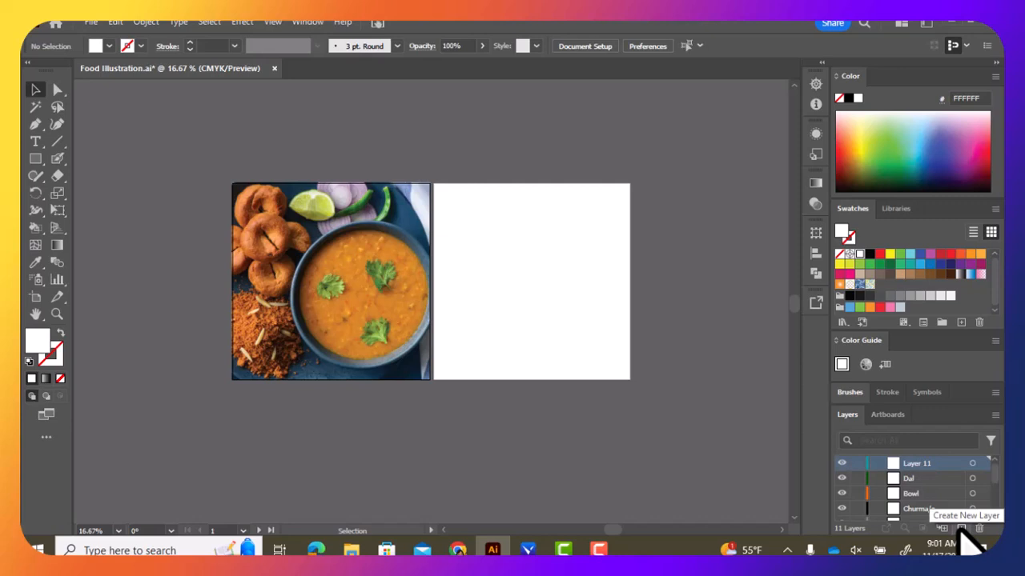
{"action": "double_click", "coordinate": [916, 463]}
{"action": "type", "text": "C"}
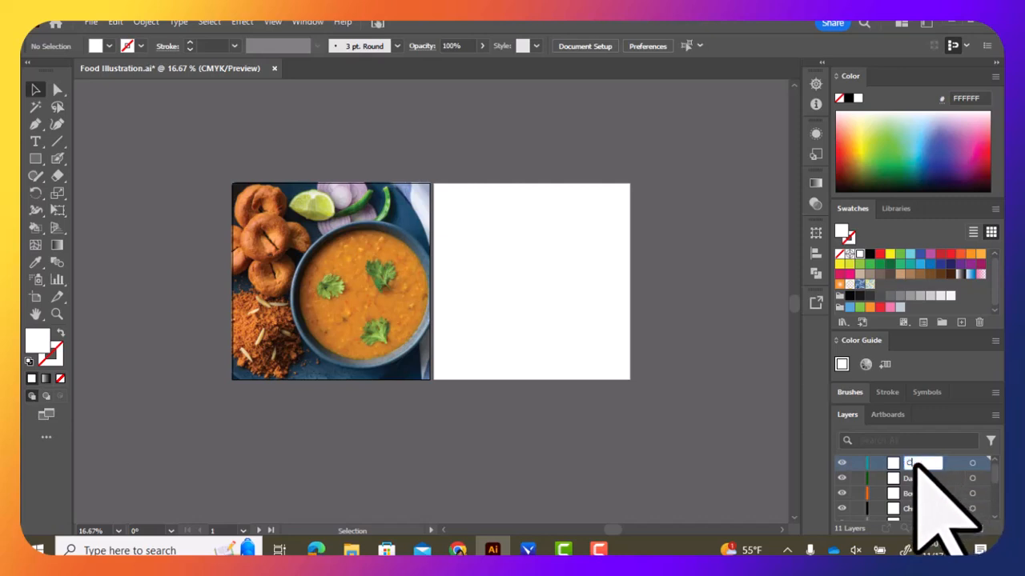
{"action": "type", "text": "haintro"}
{"action": "left_click", "coordinate": [957, 480]}
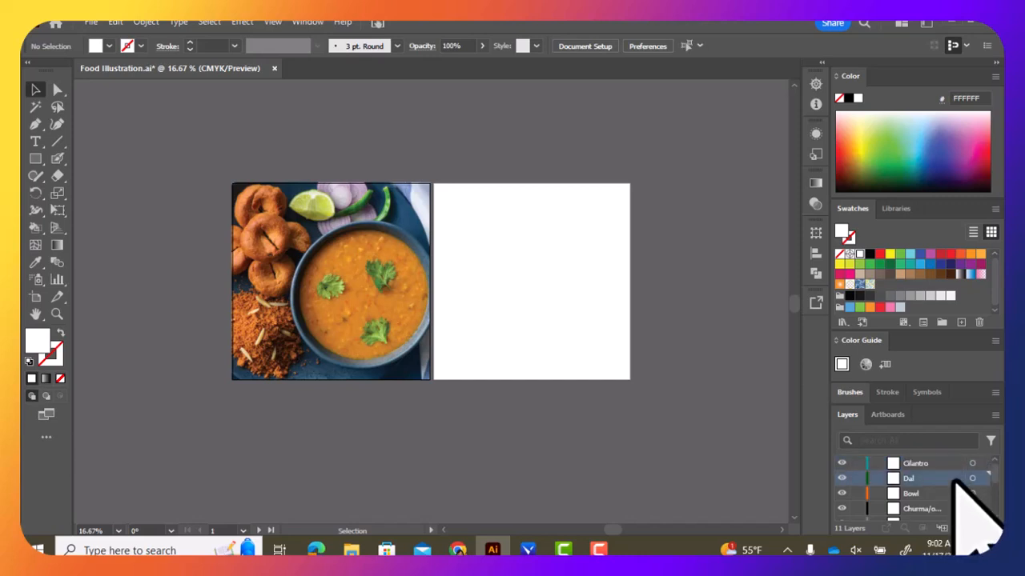
Step: Review the order of the layer stack from Cilantro down to Reference photo, checking the Bati, Plate and Background layers
{"action": "scroll", "coordinate": [924, 488], "scroll_direction": "down", "scroll_amount": 3}
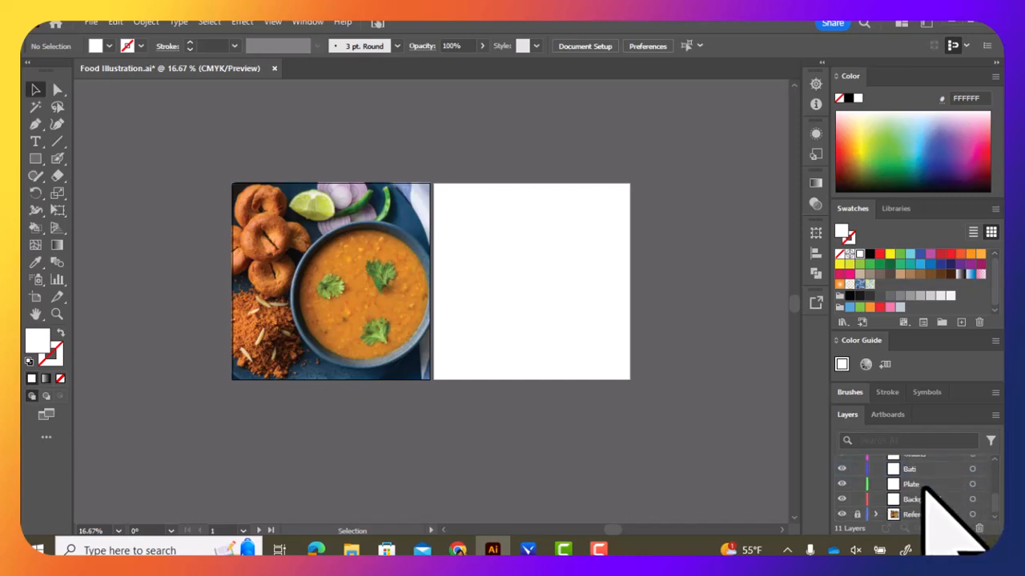
{"action": "scroll", "coordinate": [927, 486], "scroll_direction": "up", "scroll_amount": 3}
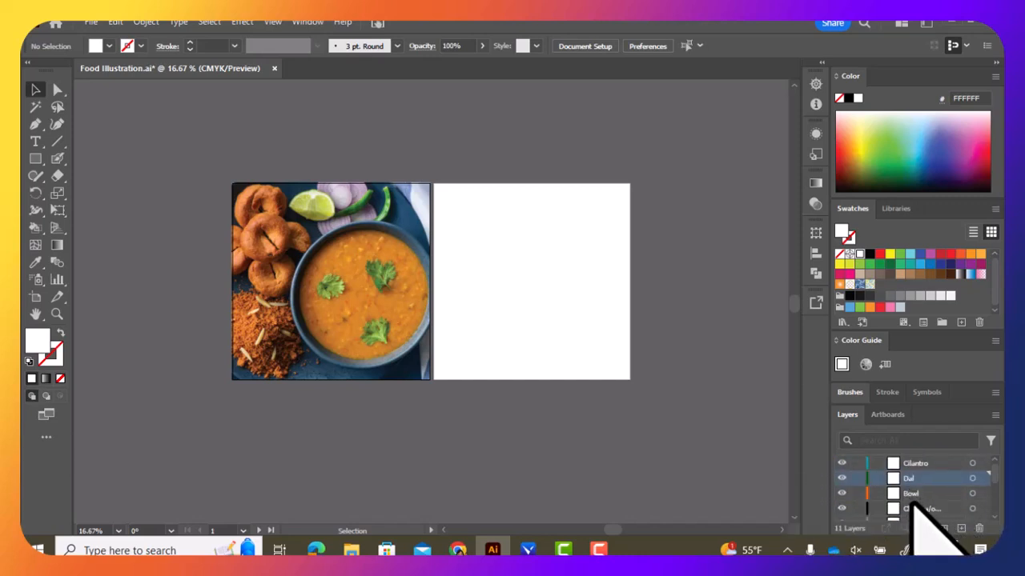
{"action": "scroll", "coordinate": [917, 493], "scroll_direction": "down", "scroll_amount": 3}
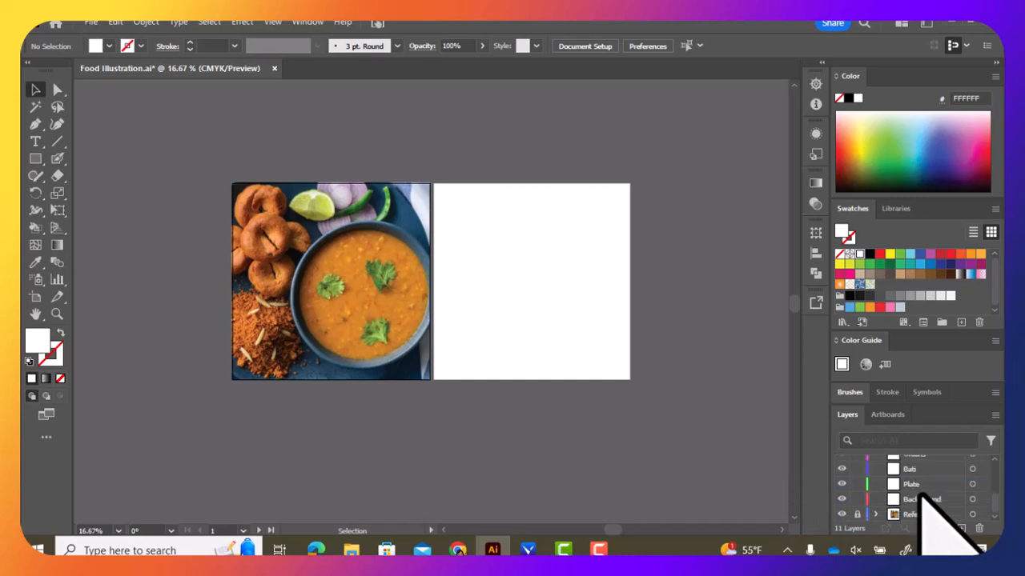
{"action": "left_click", "coordinate": [920, 498]}
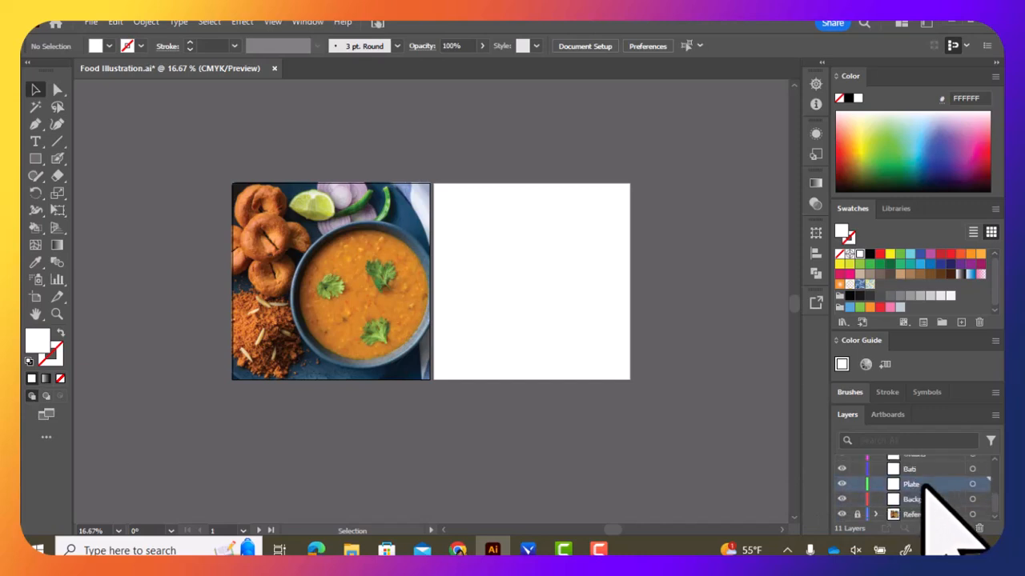
{"action": "left_click", "coordinate": [918, 470]}
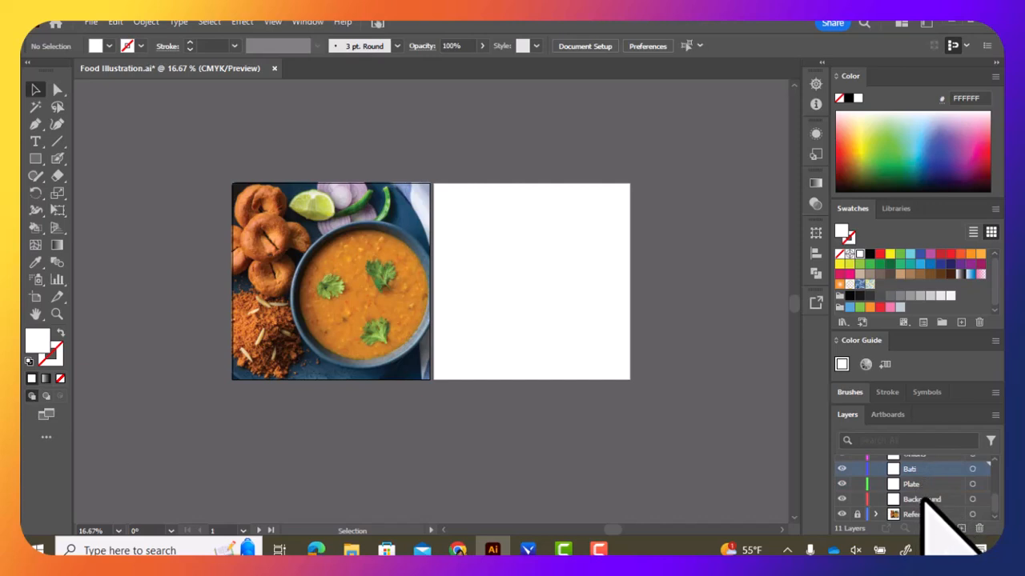
{"action": "left_click", "coordinate": [922, 496]}
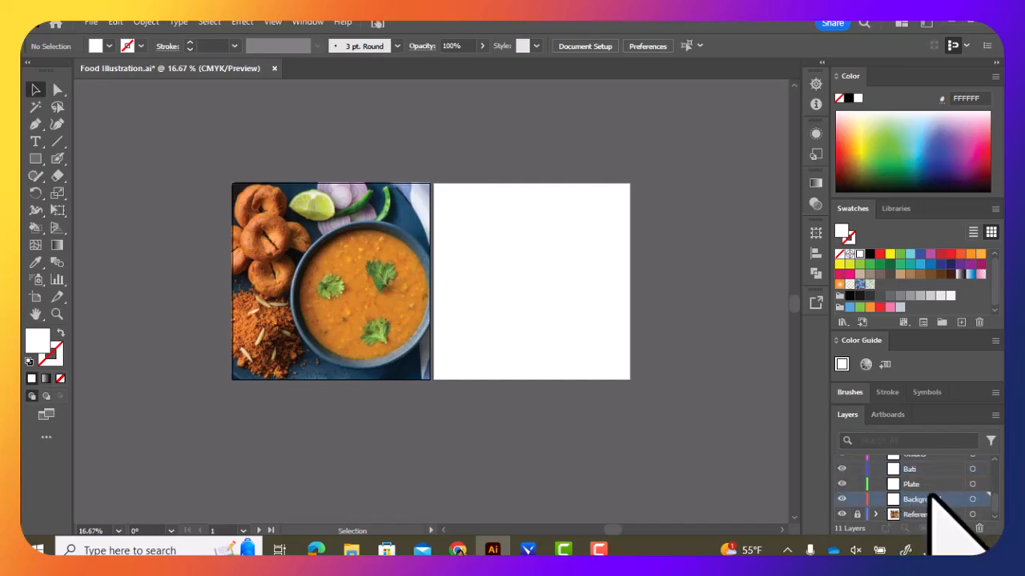
{"action": "left_click", "coordinate": [917, 483]}
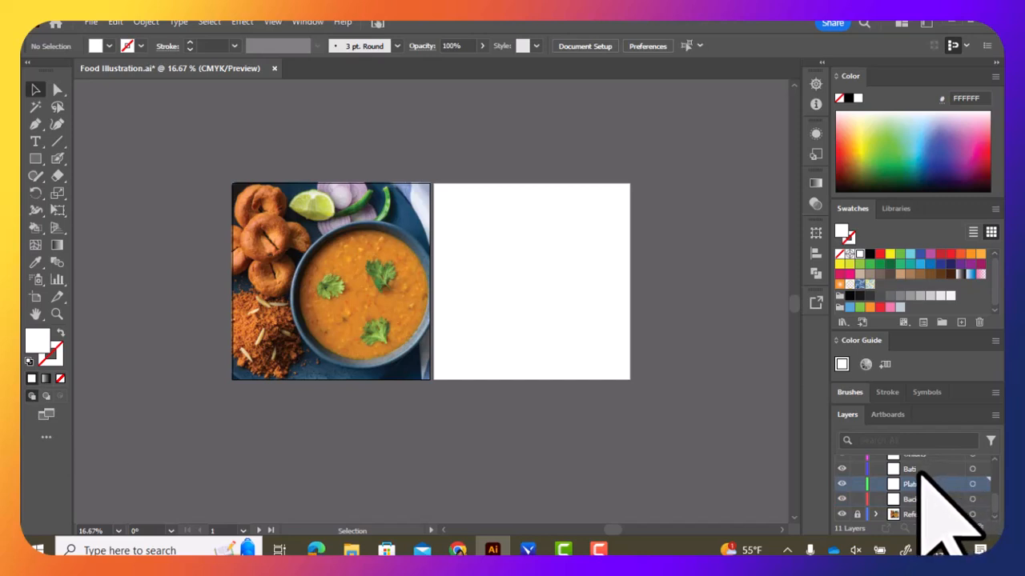
{"action": "scroll", "coordinate": [921, 472], "scroll_direction": "up", "scroll_amount": 5}
{"action": "scroll", "coordinate": [920, 480], "scroll_direction": "down", "scroll_amount": 5}
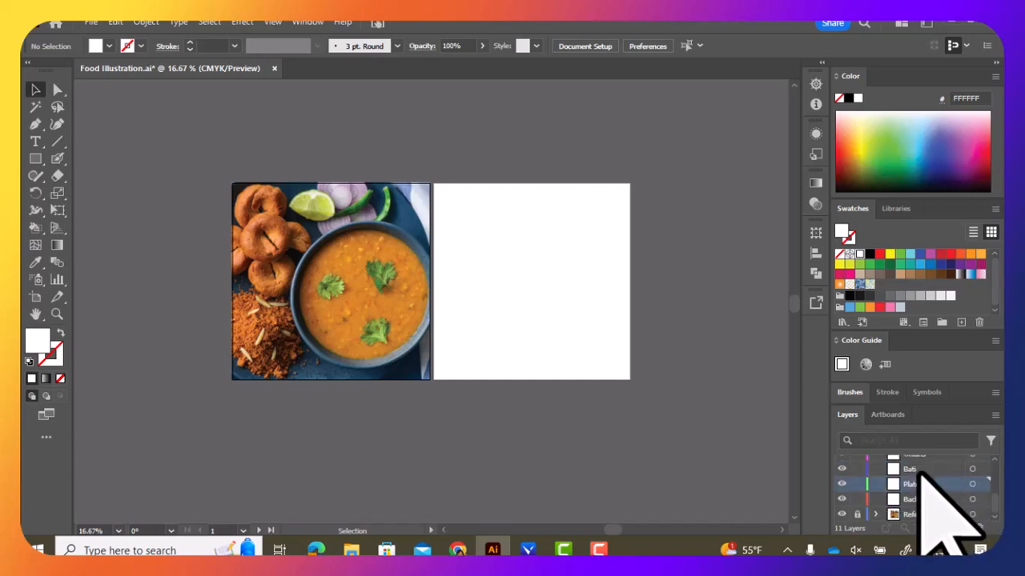